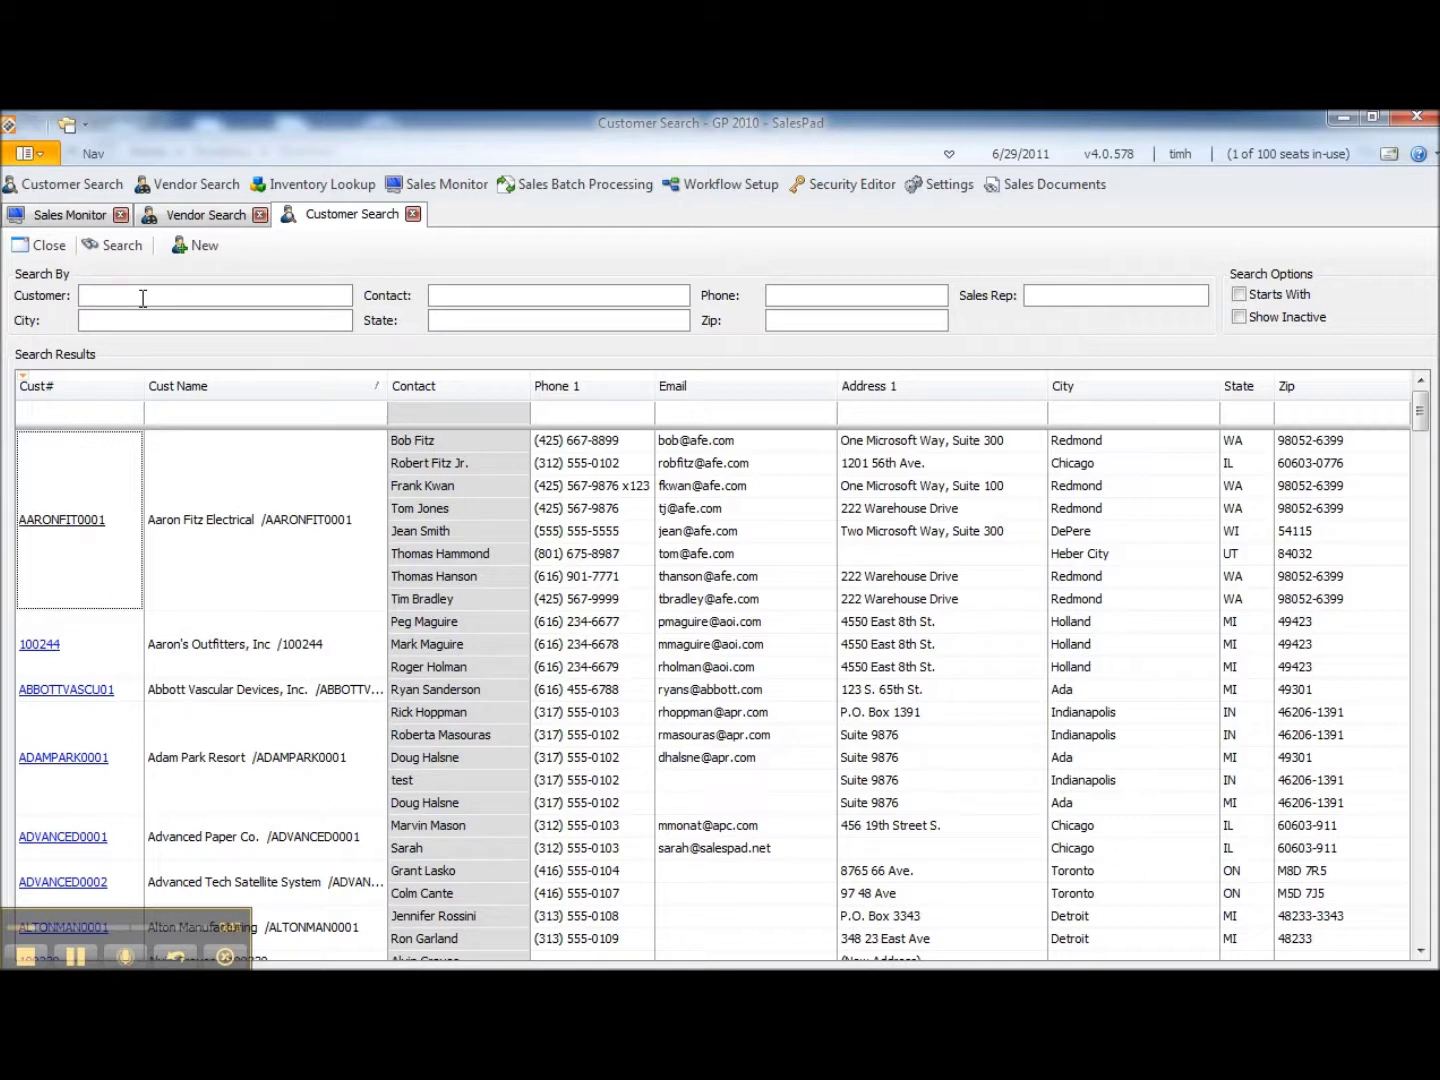
- Open the Super Foods Plus customer card by searching 'super', dismiss its note, and list new order types
type("super")
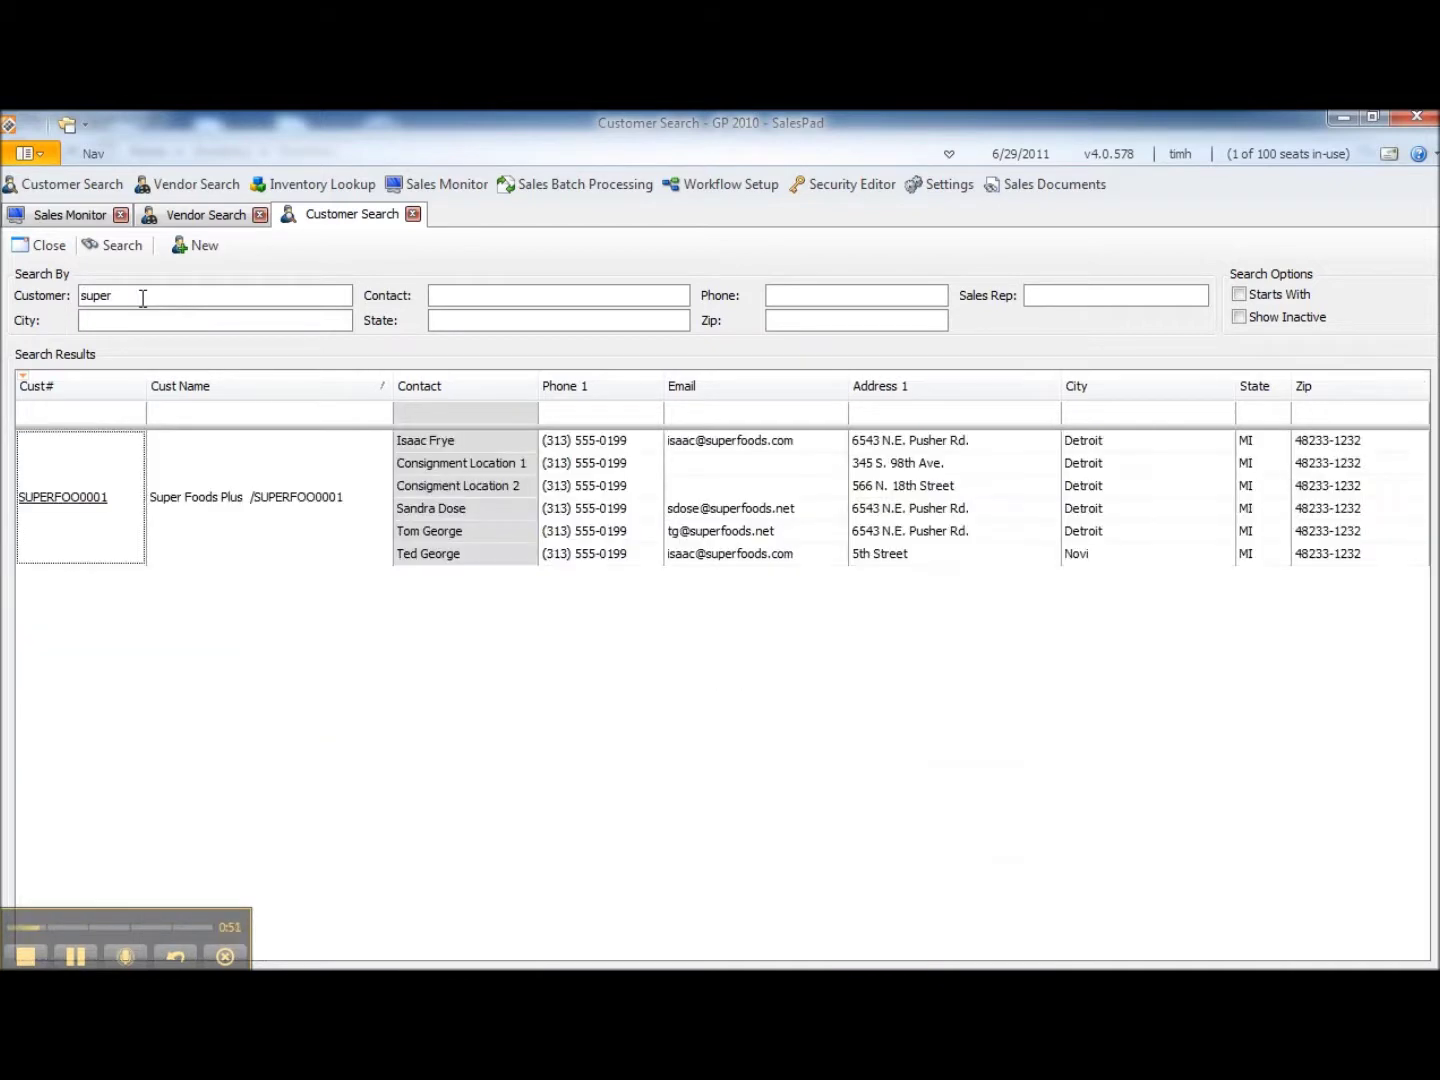
key("Return")
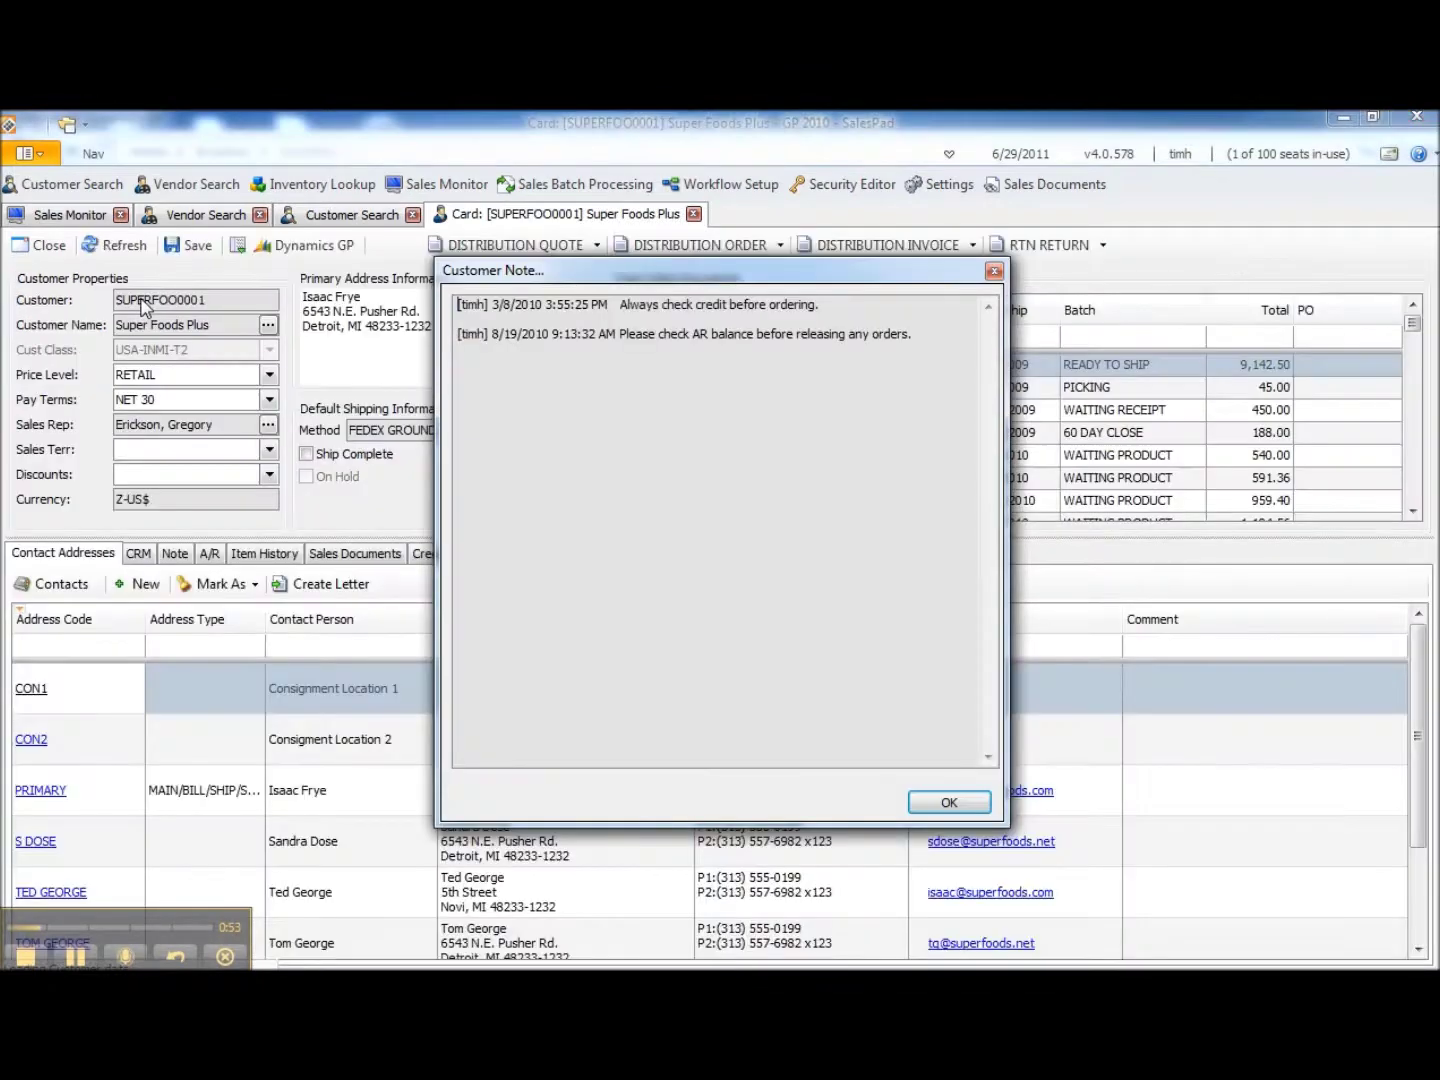
left_click(949, 800)
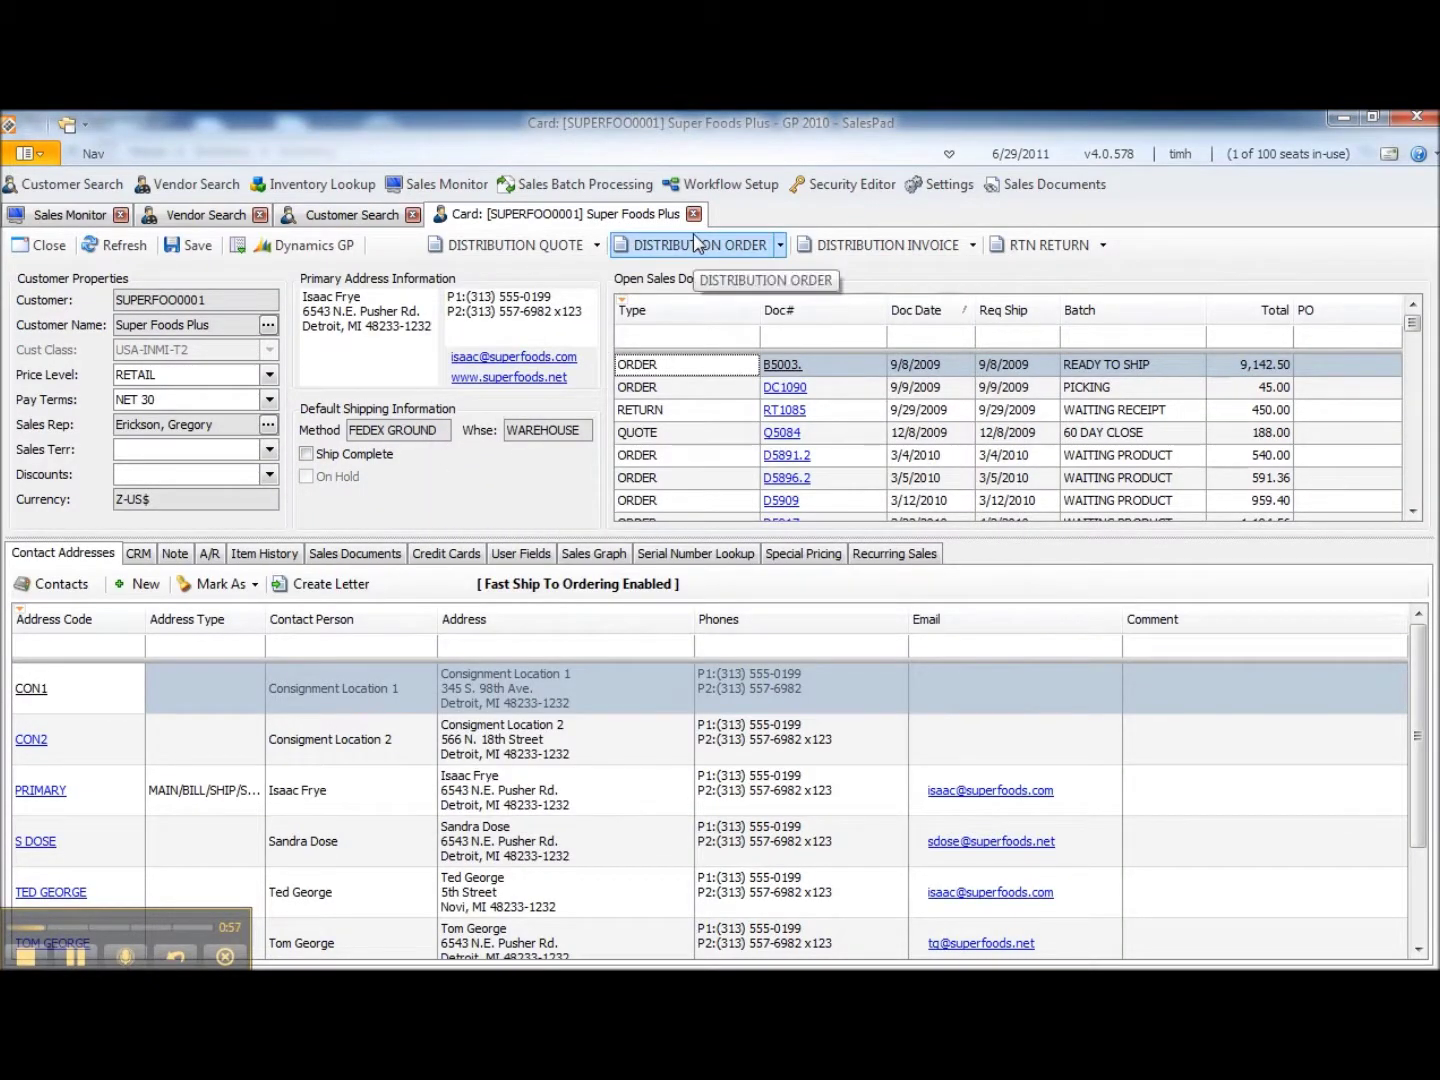
left_click(780, 246)
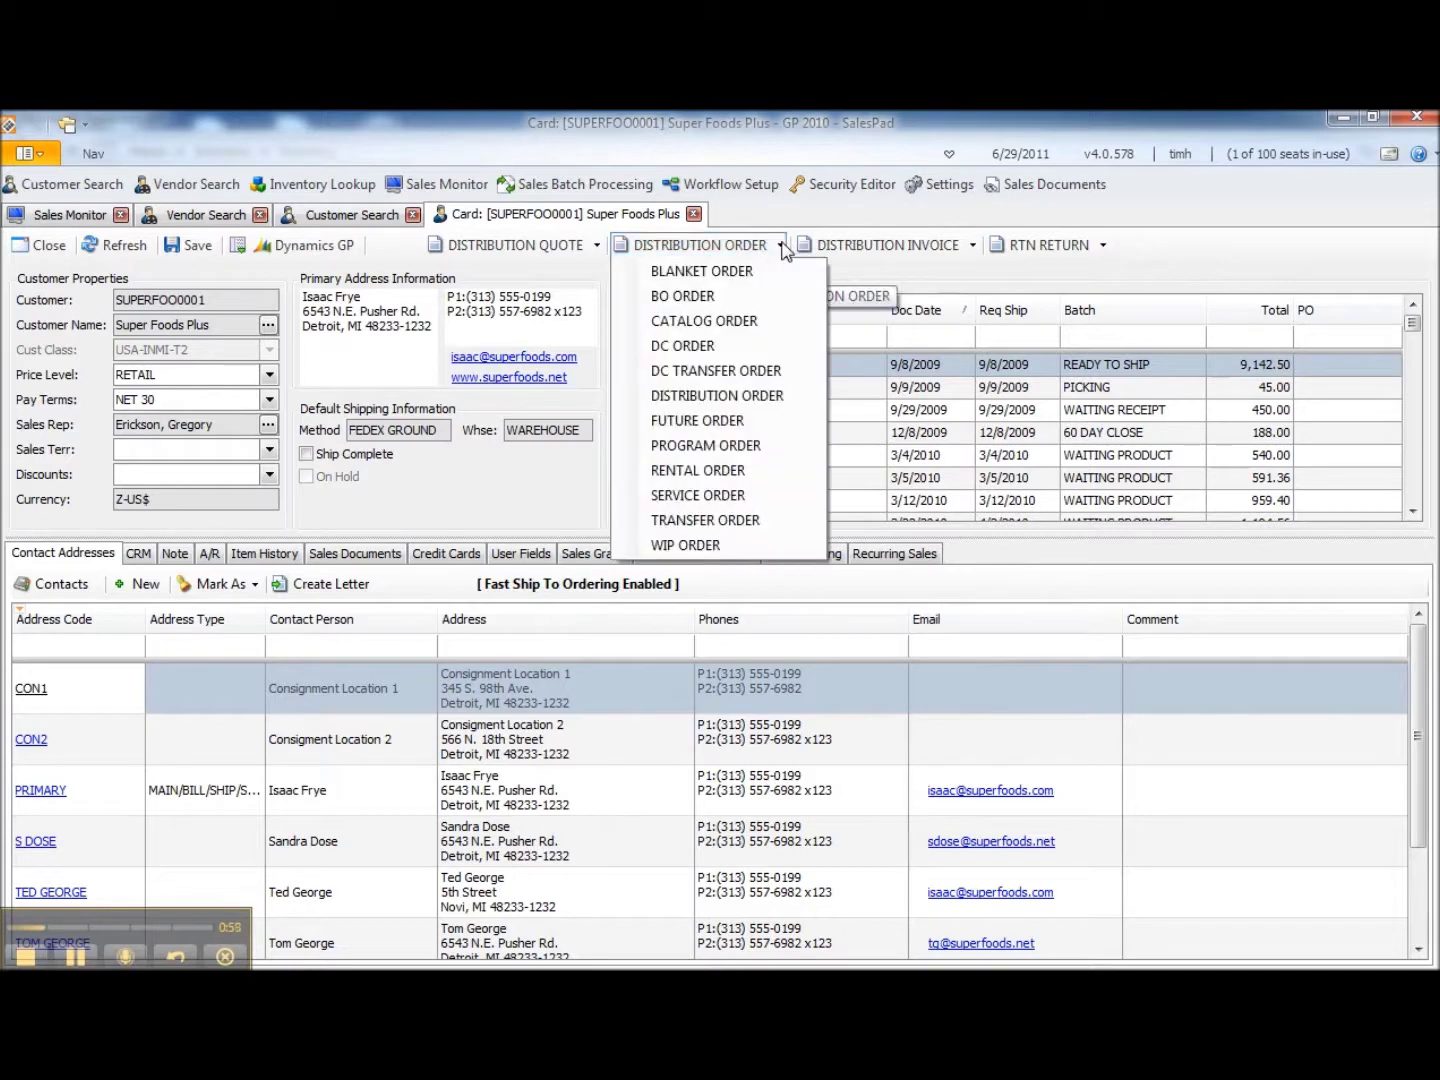
- Start a new transfer order for Super Foods Plus and review its ship-to and bill-to addresses
left_click(703, 522)
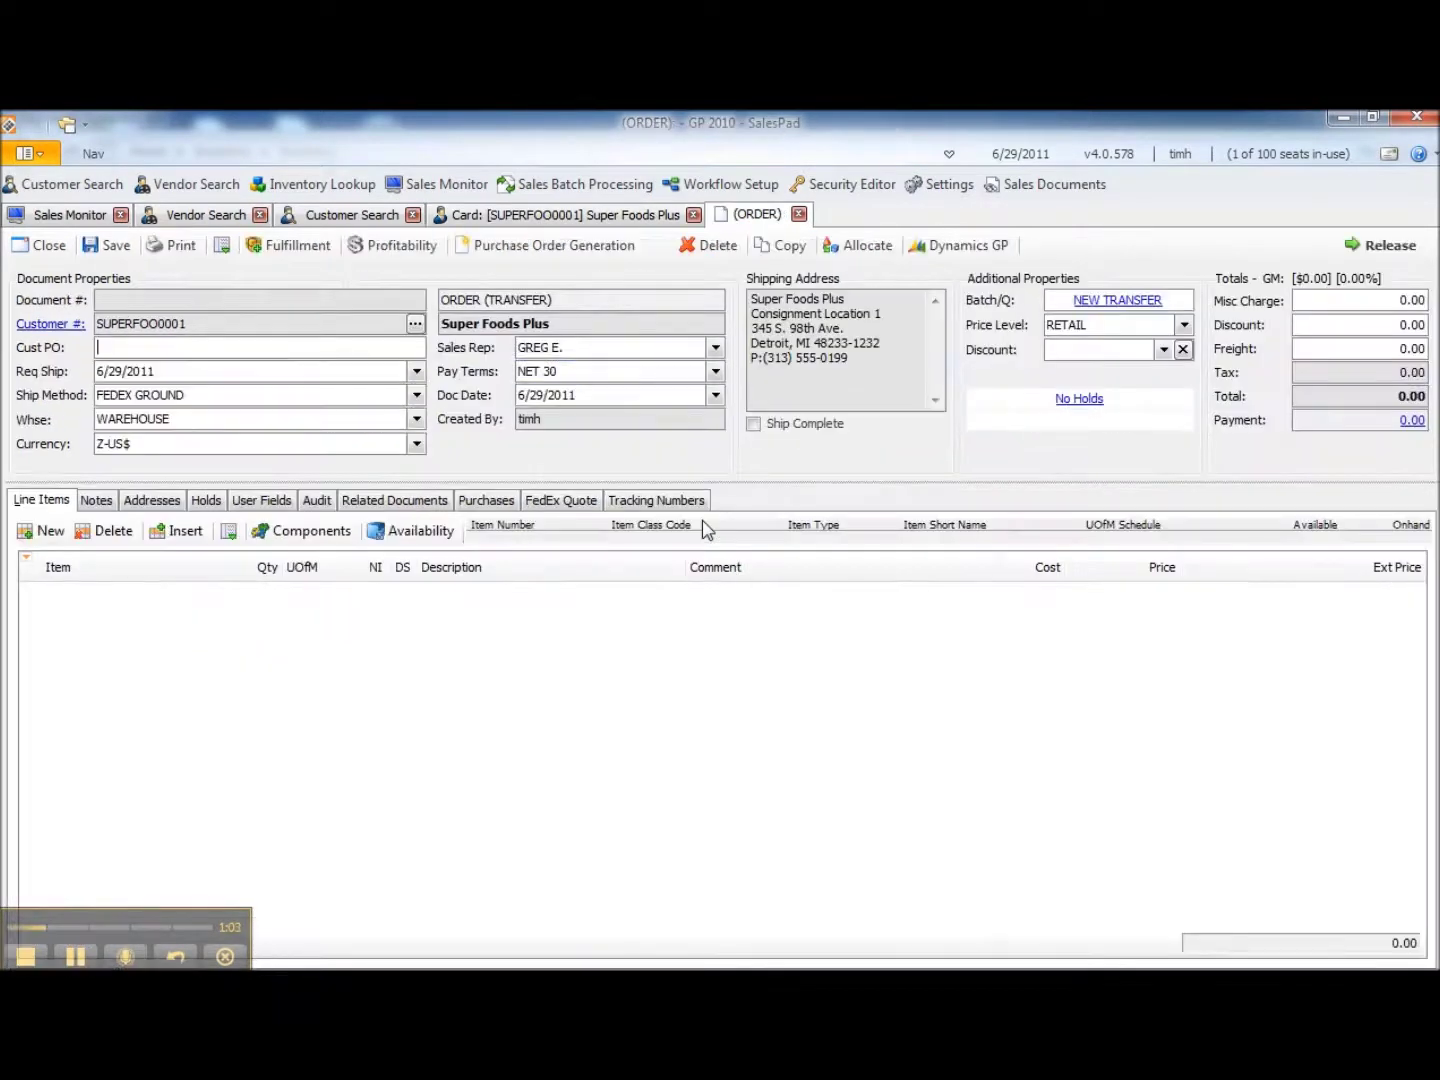
left_click(158, 503)
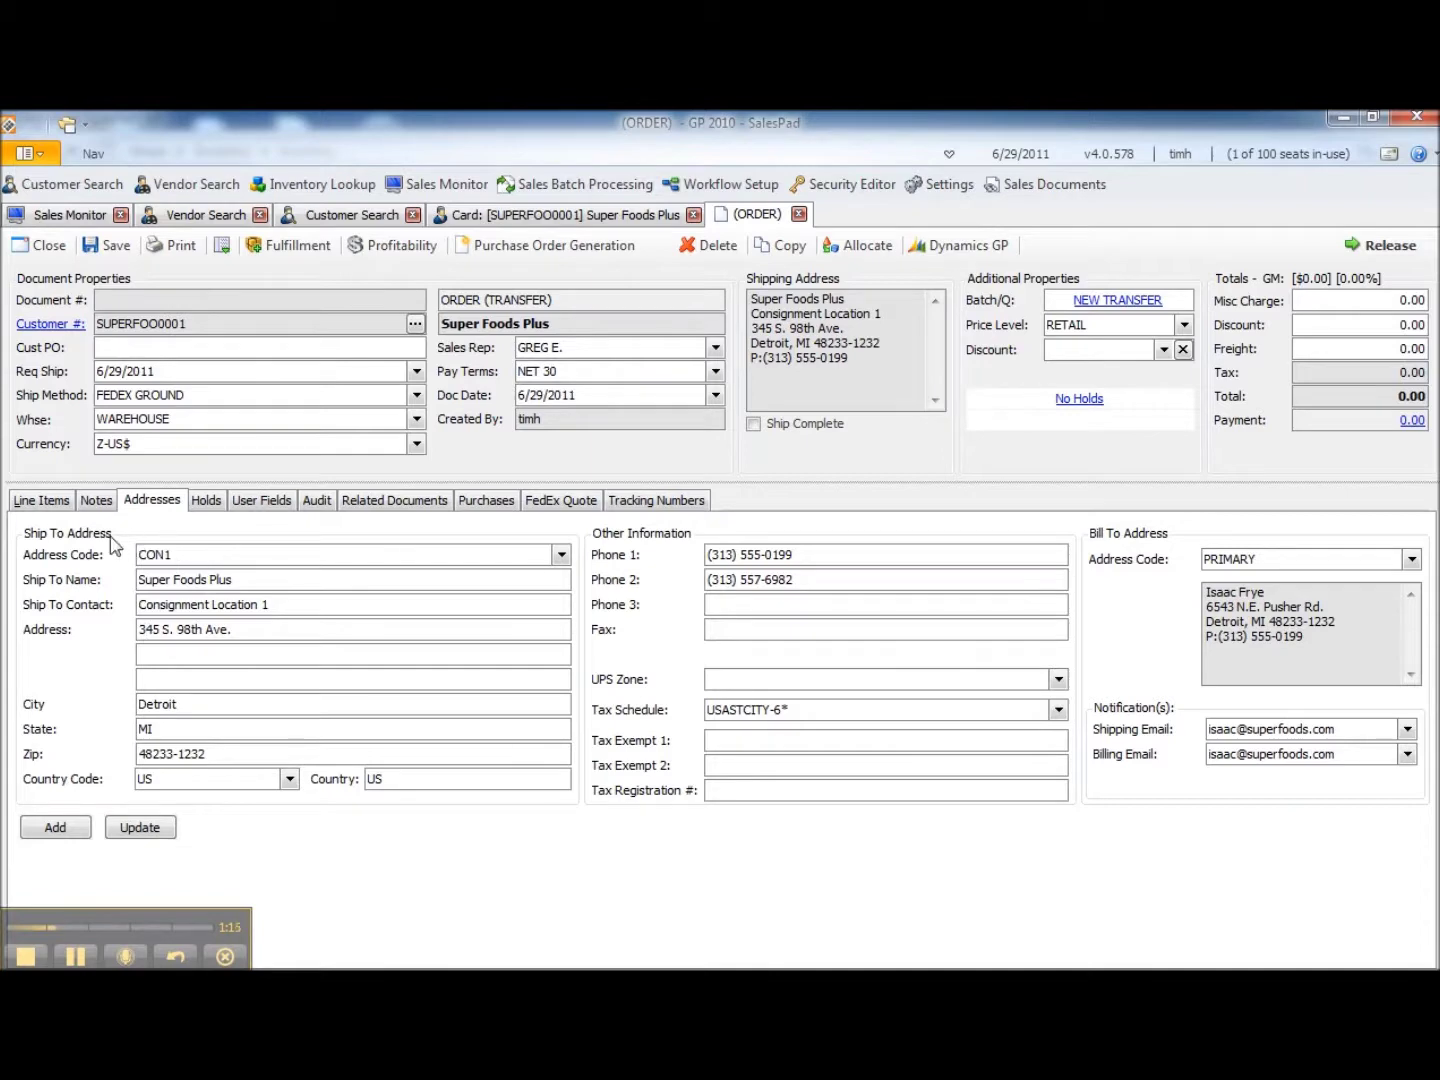
left_click(41, 503)
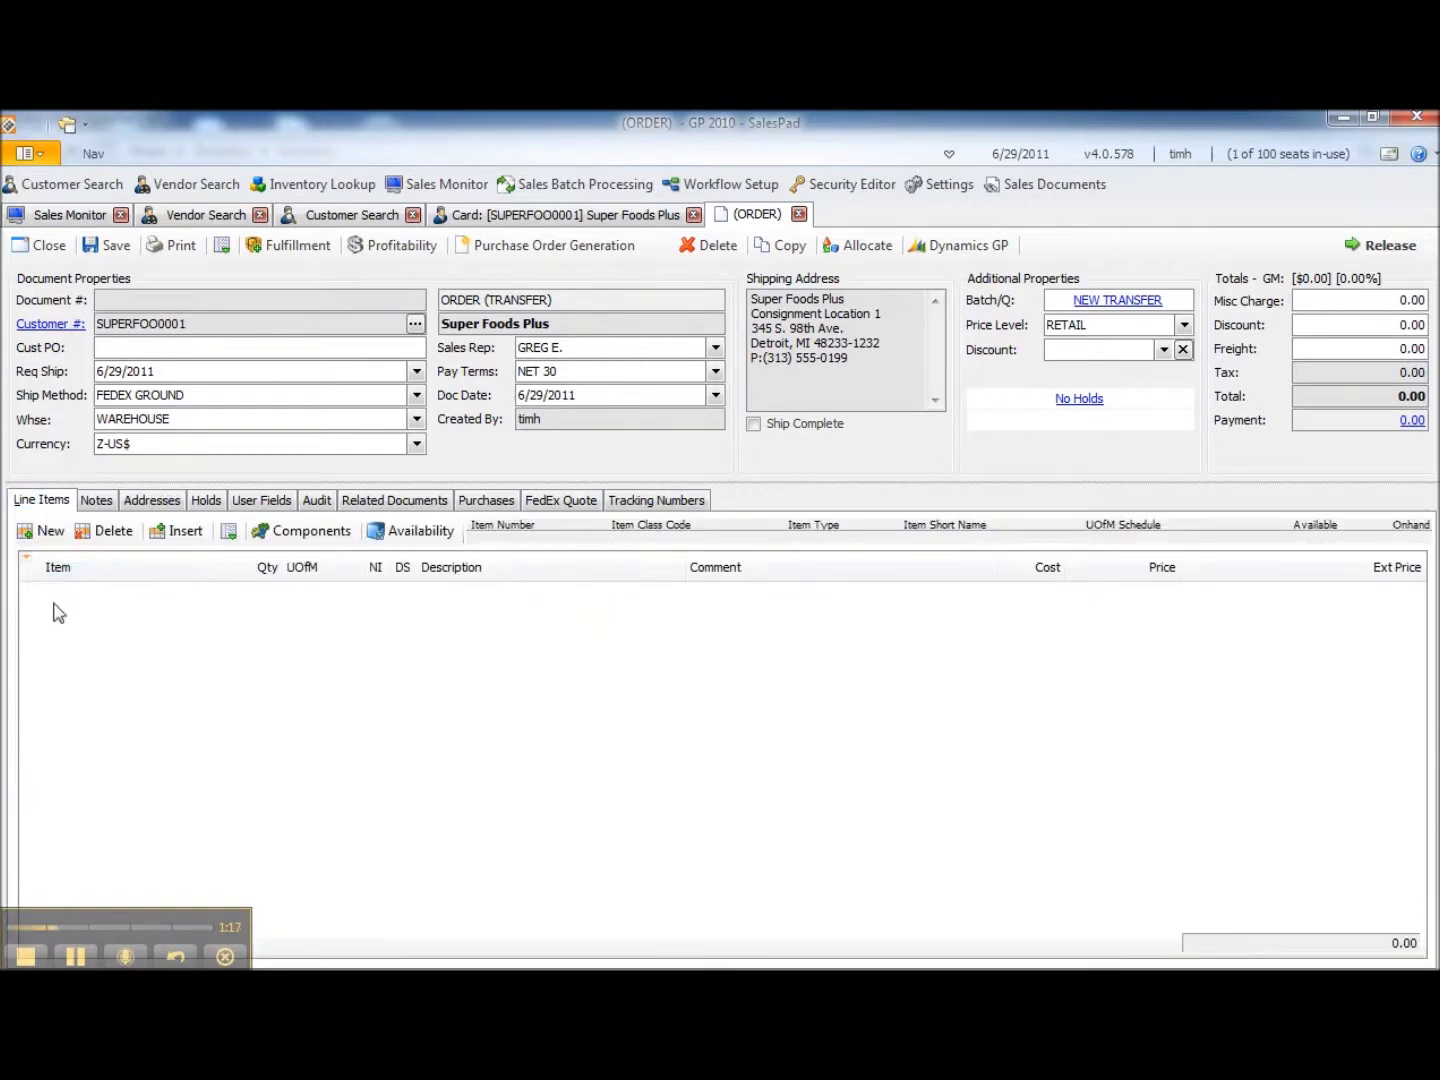
- Add line items HD-40 qty 12 and HD-50 qty 12, totalling 660.00
left_click(48, 533)
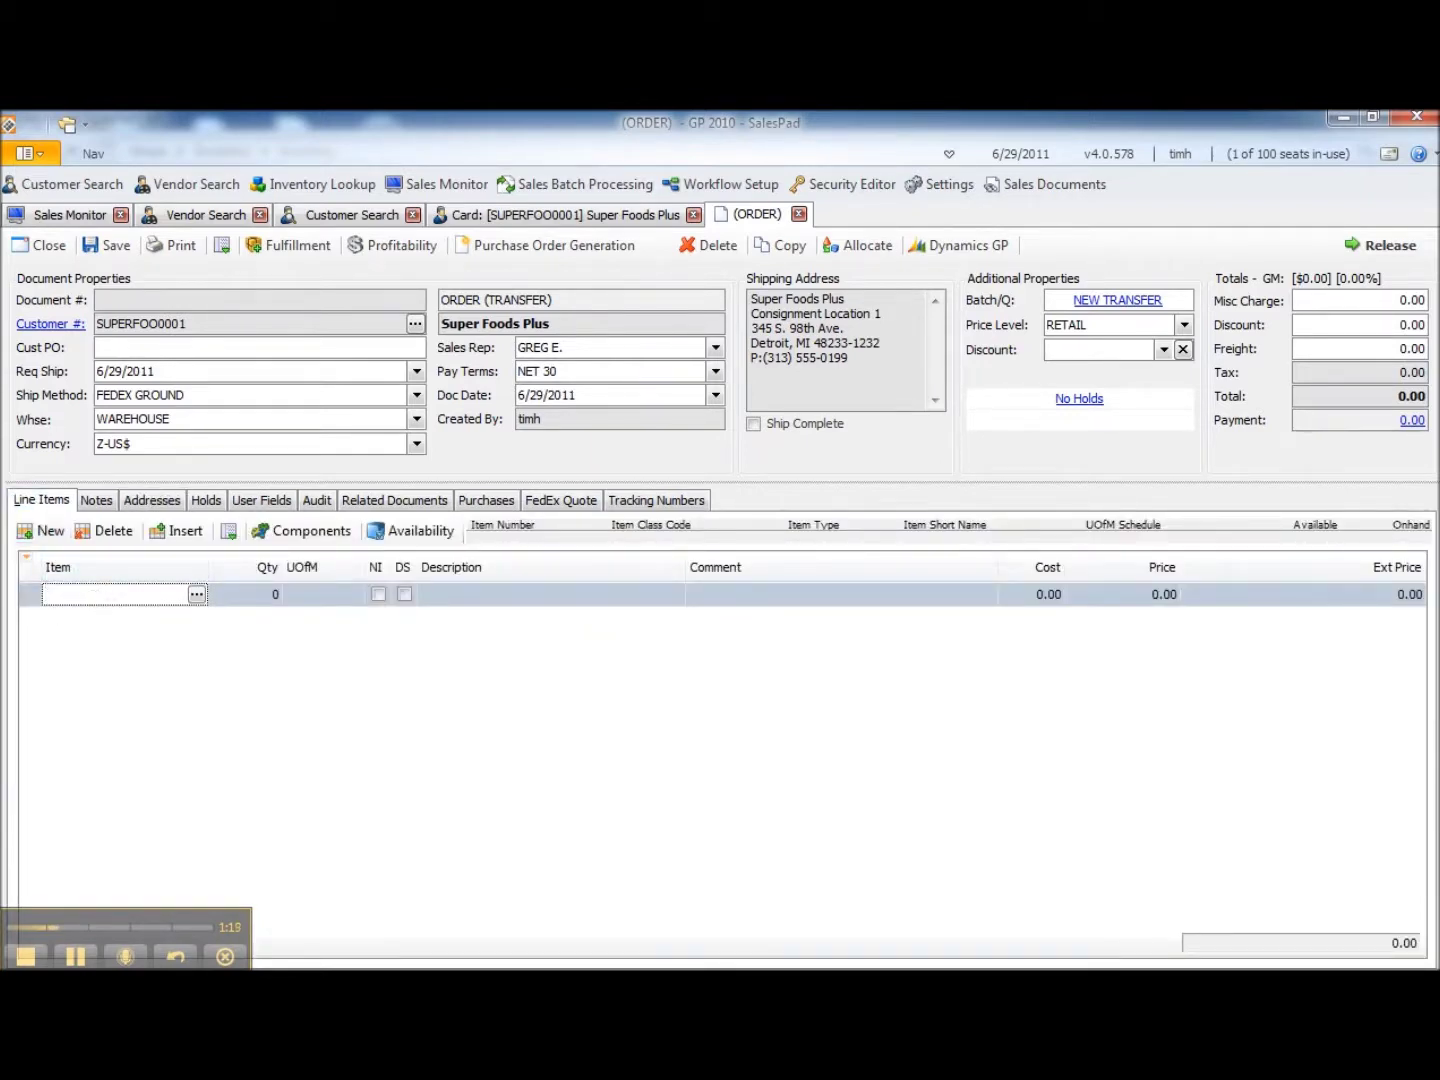
type("HD-40")
key("Tab")
type("12")
key("Return")
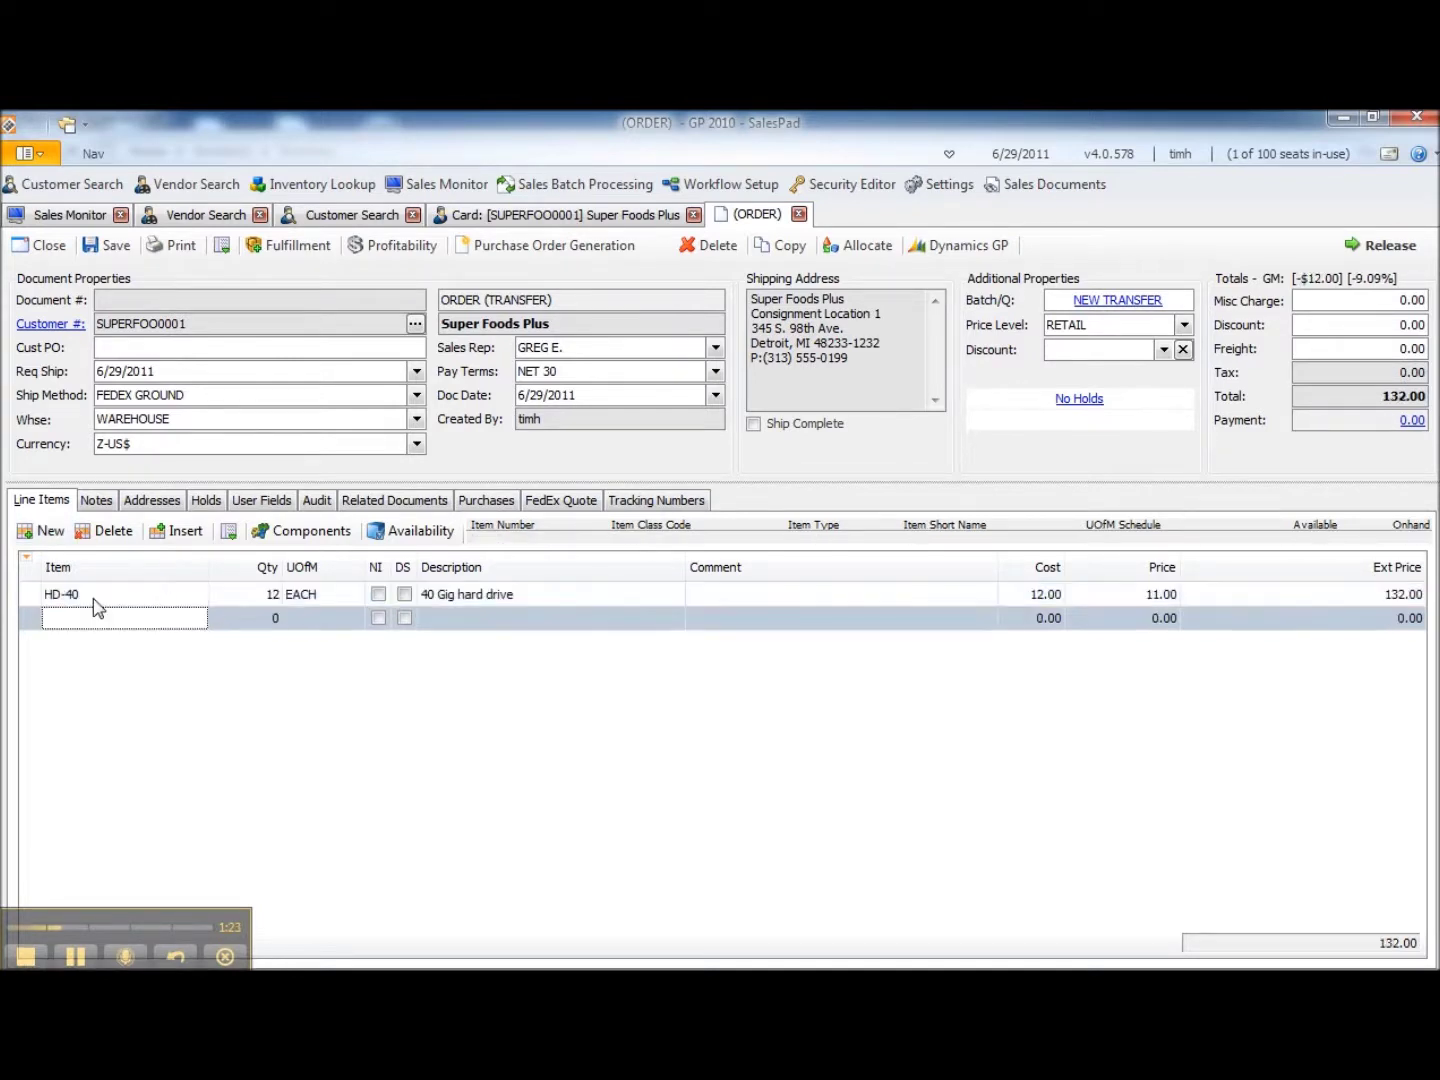
type("HD-50")
key("Tab")
type("12")
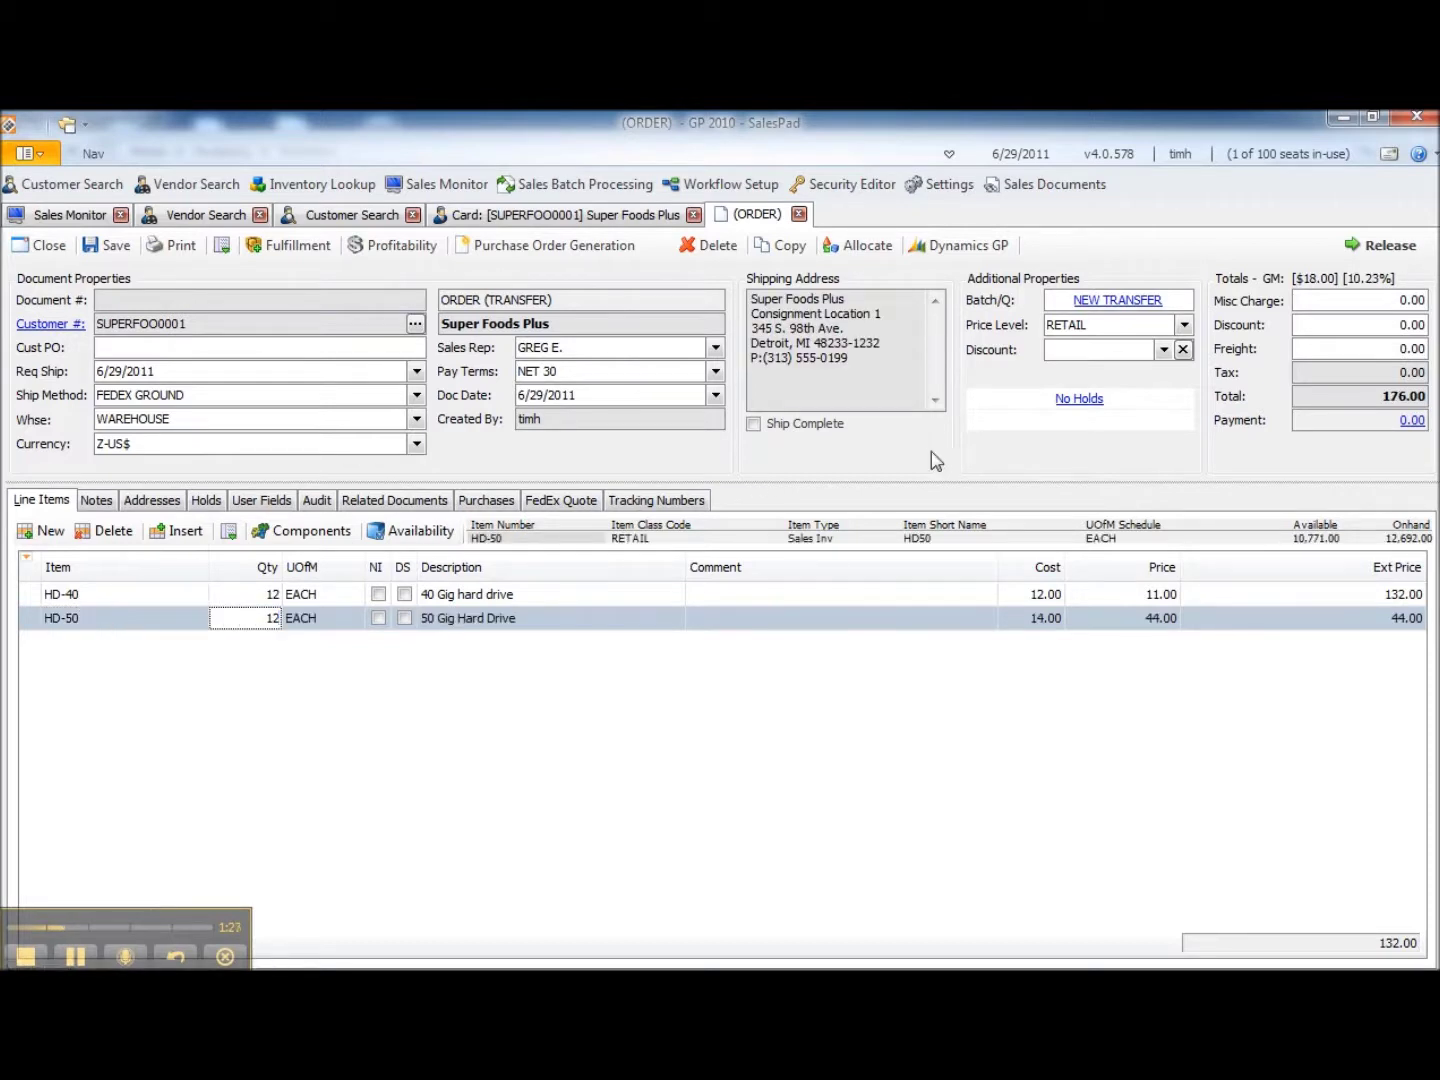
key("Tab")
- Save and release transfer order T1014 to the TRANSFER queue without printing
left_click(1368, 248)
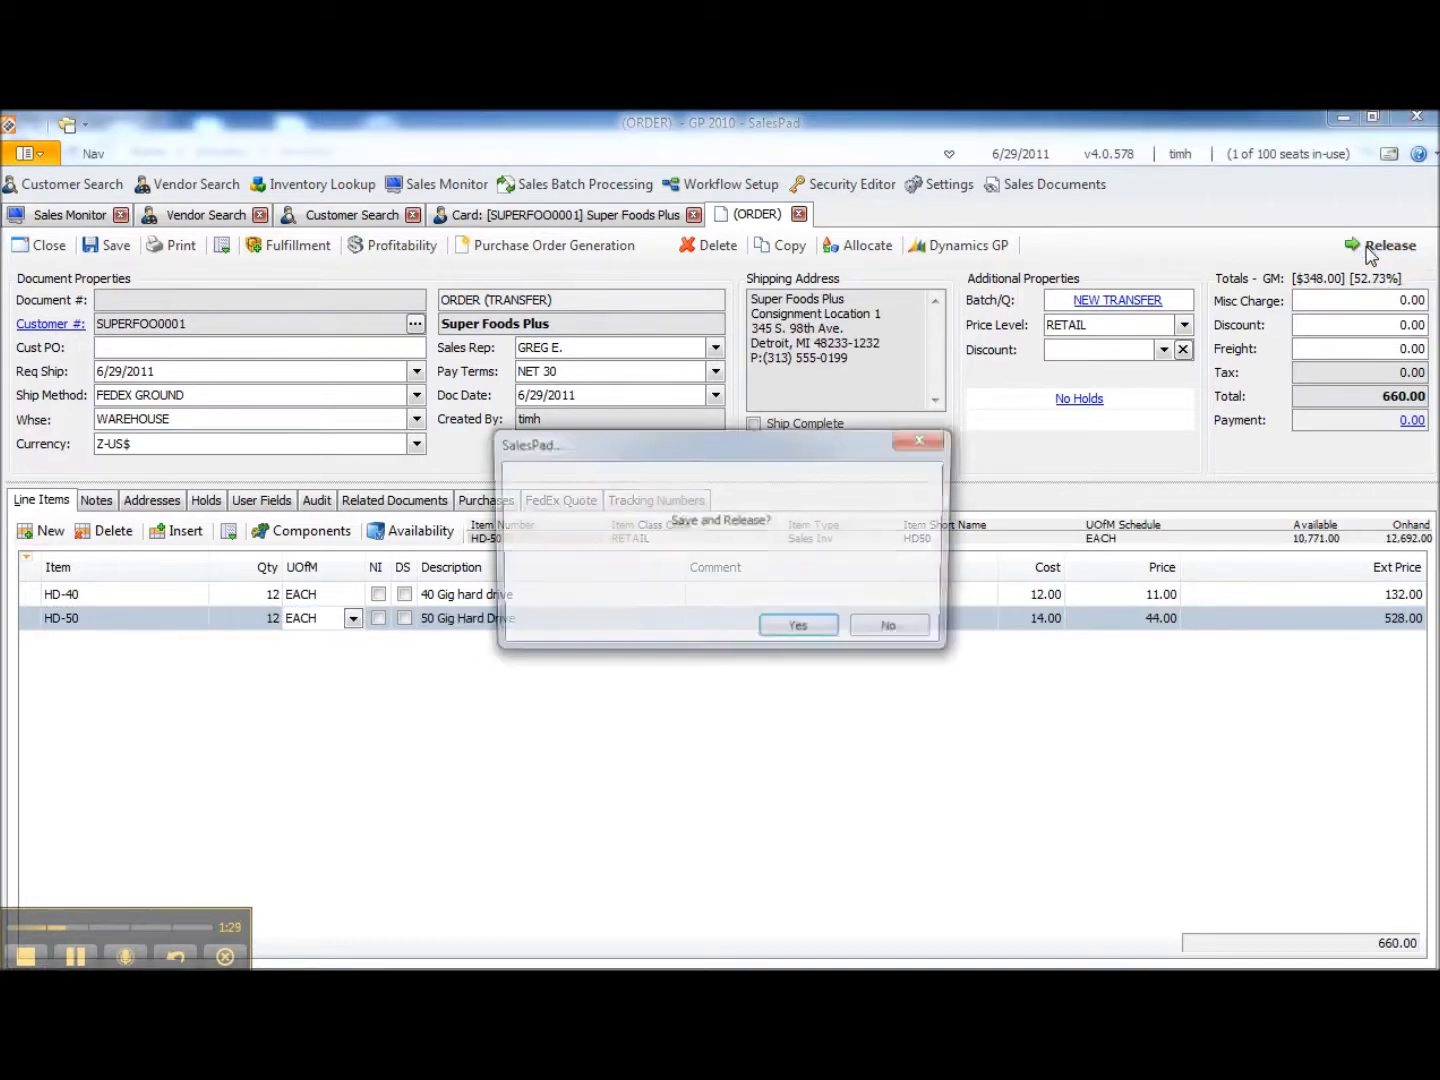
left_click(798, 626)
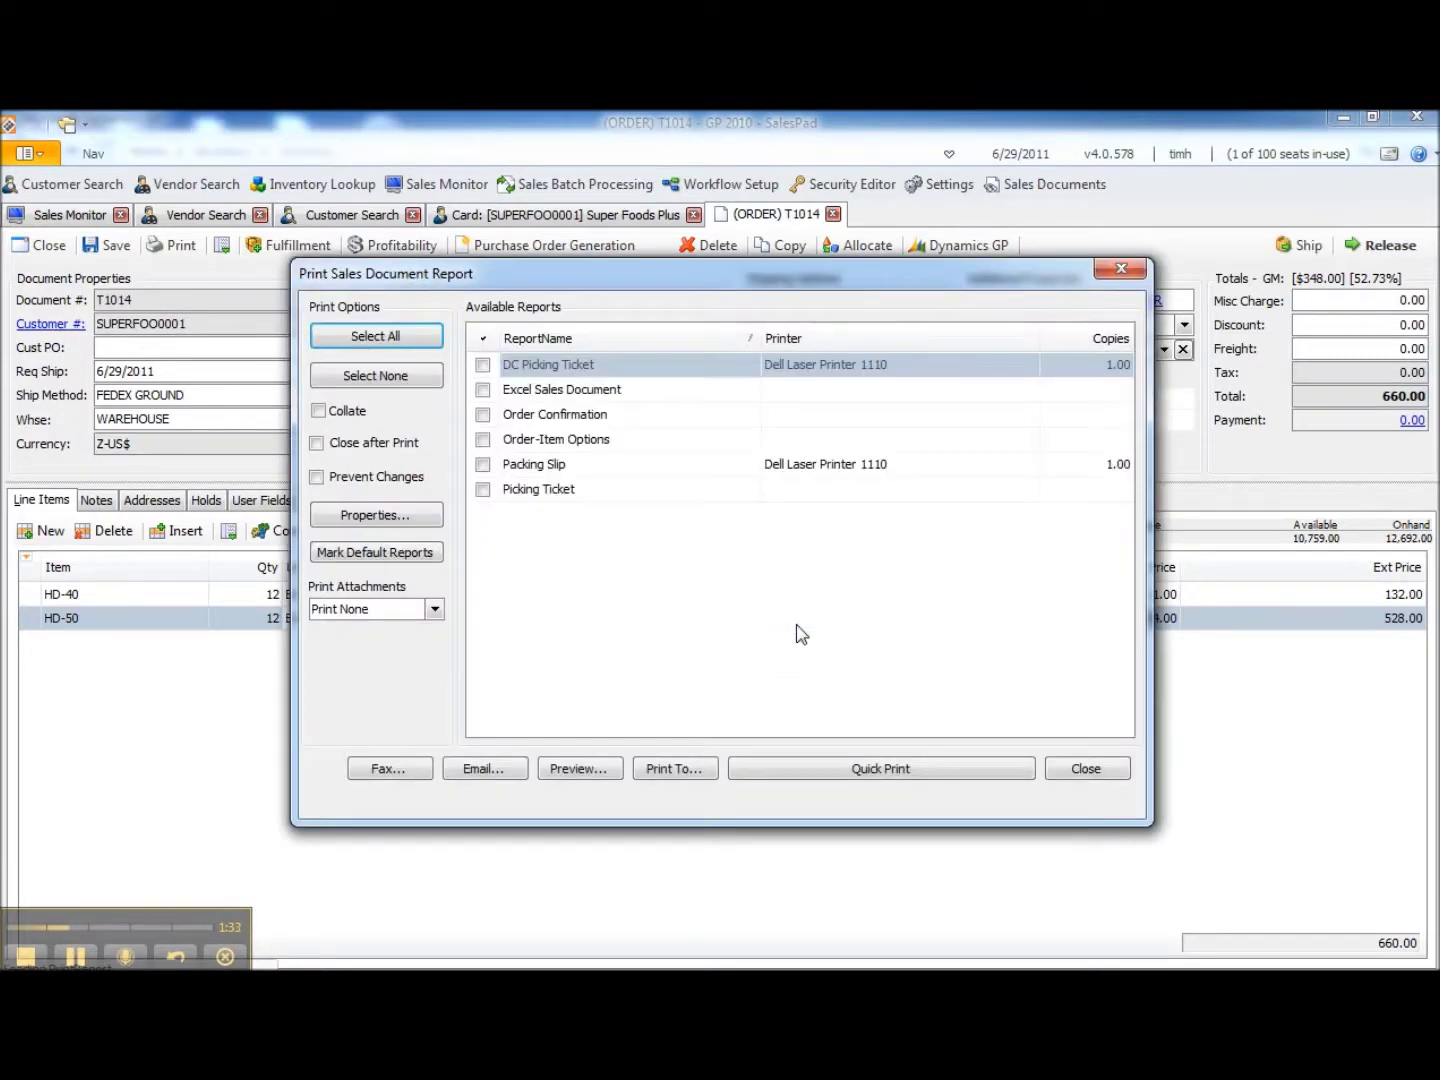
left_click(1098, 777)
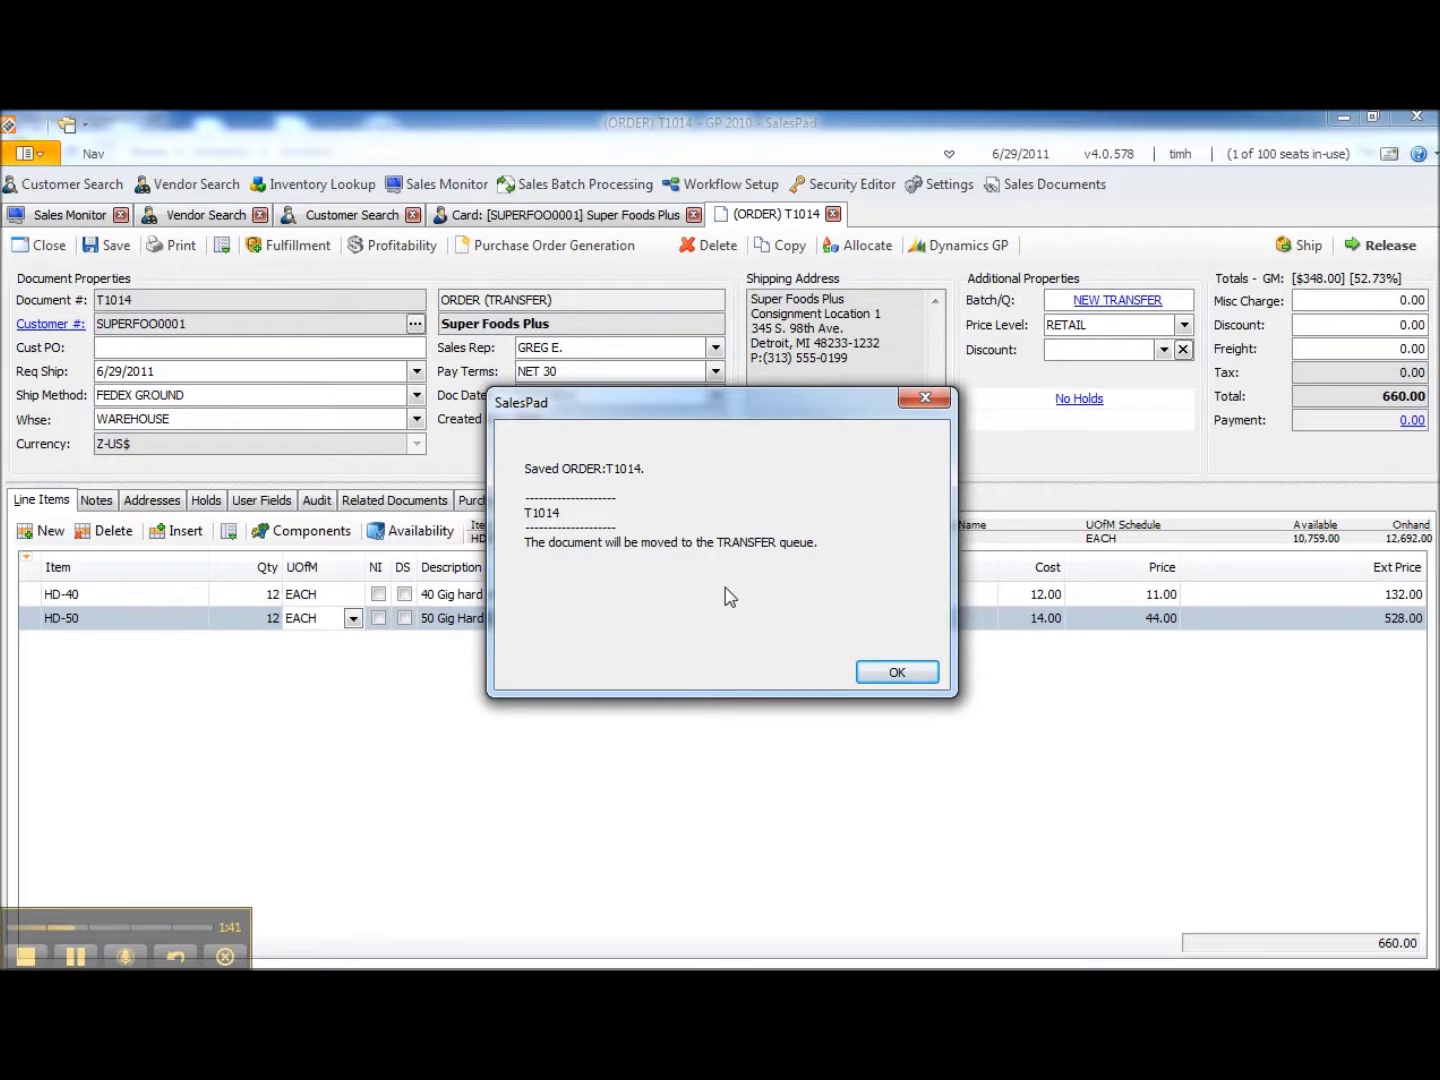
left_click(895, 675)
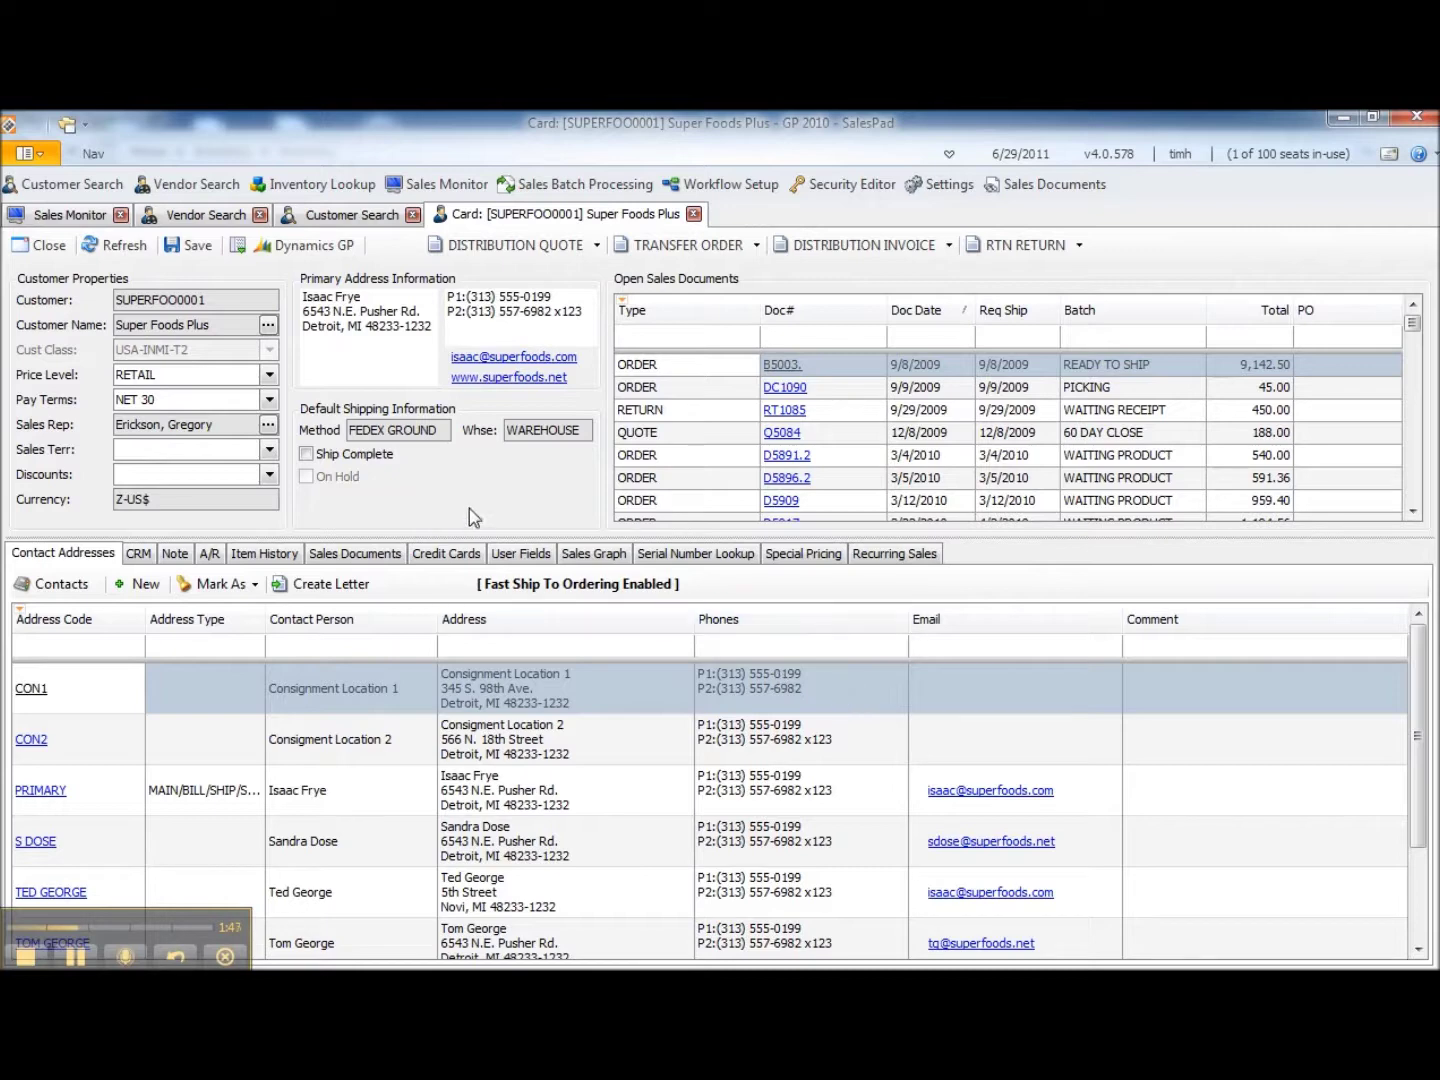
- Open the Sales Transfers screen from the navigation menu's Inventory section
left_click(72, 126)
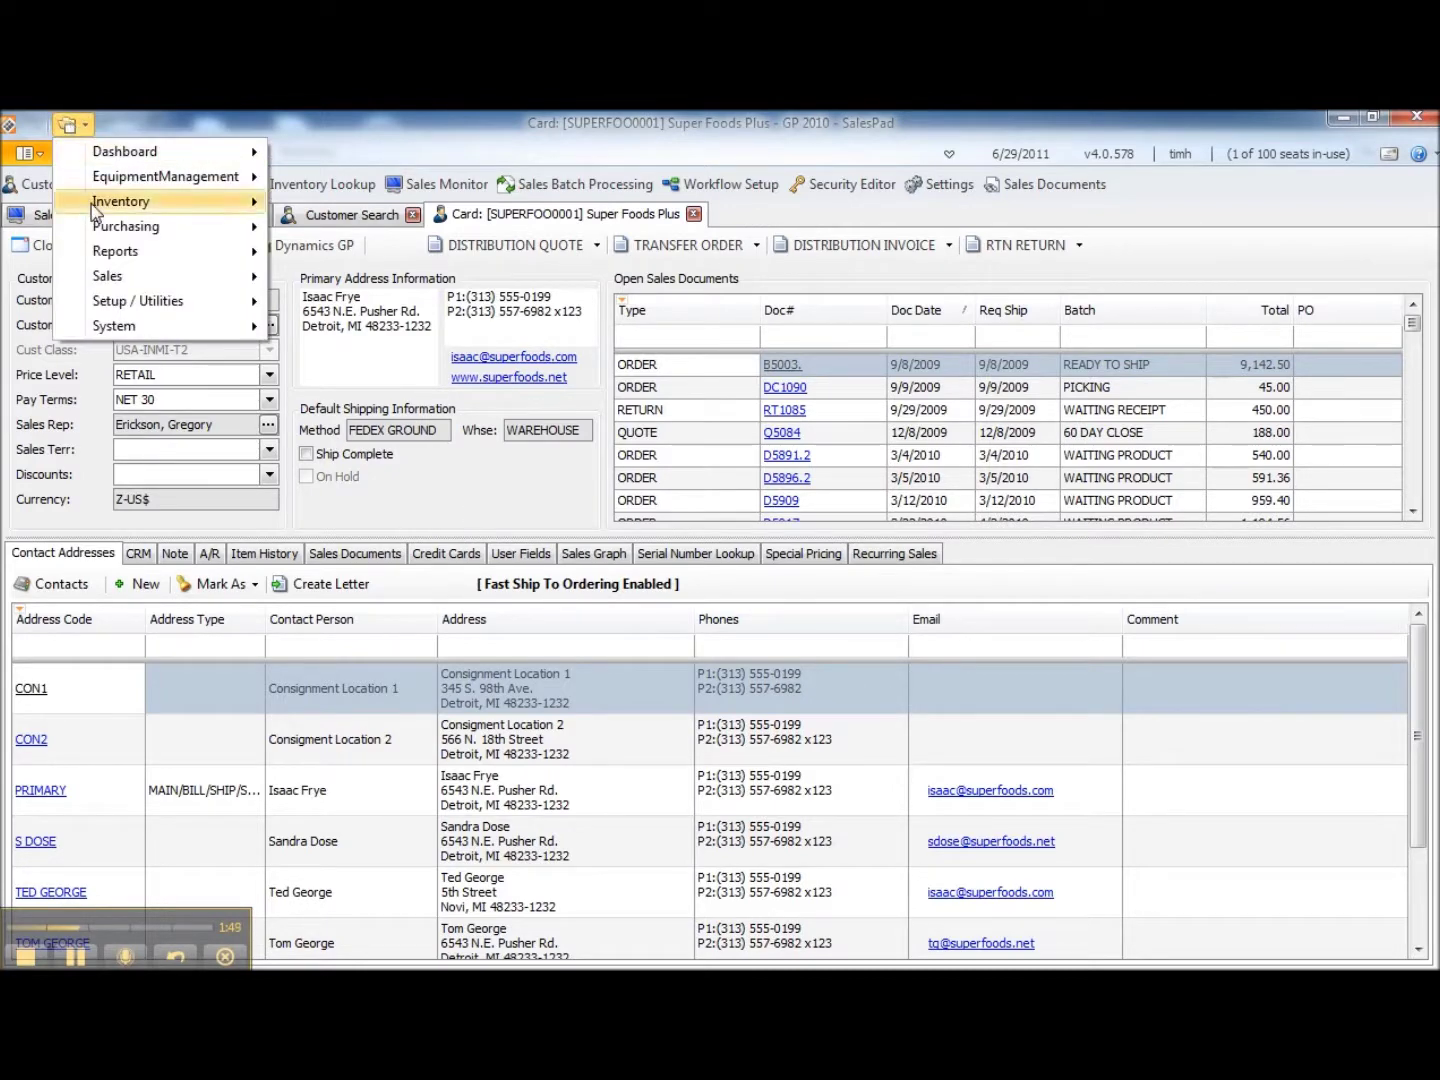
mouse_move(96, 209)
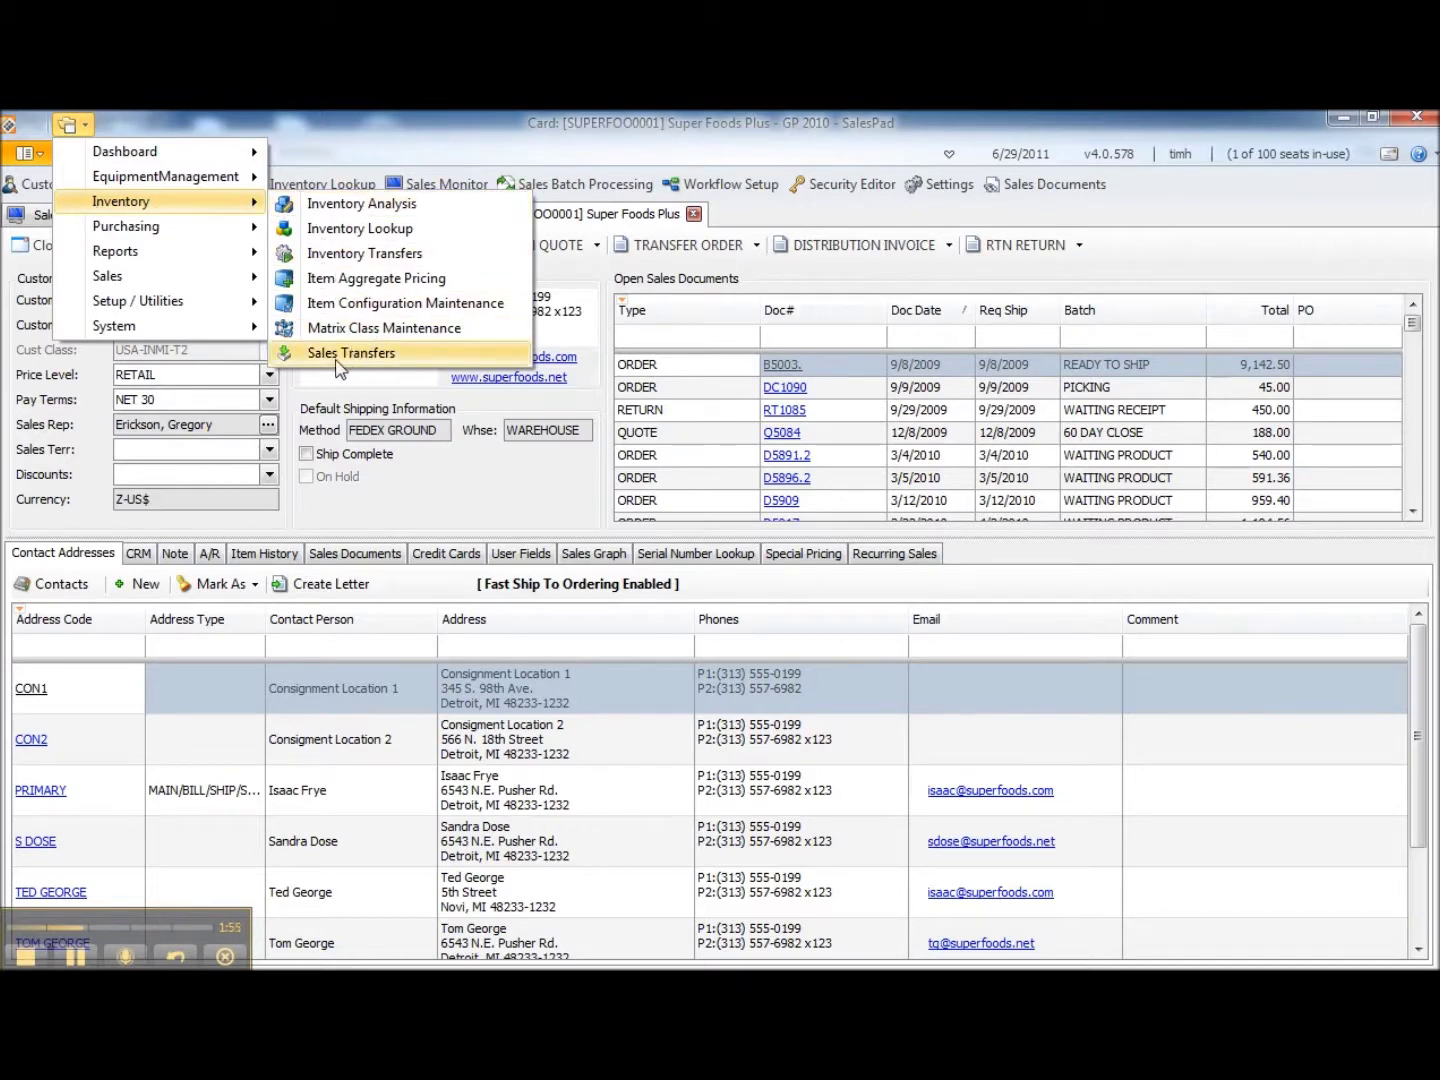
left_click(411, 364)
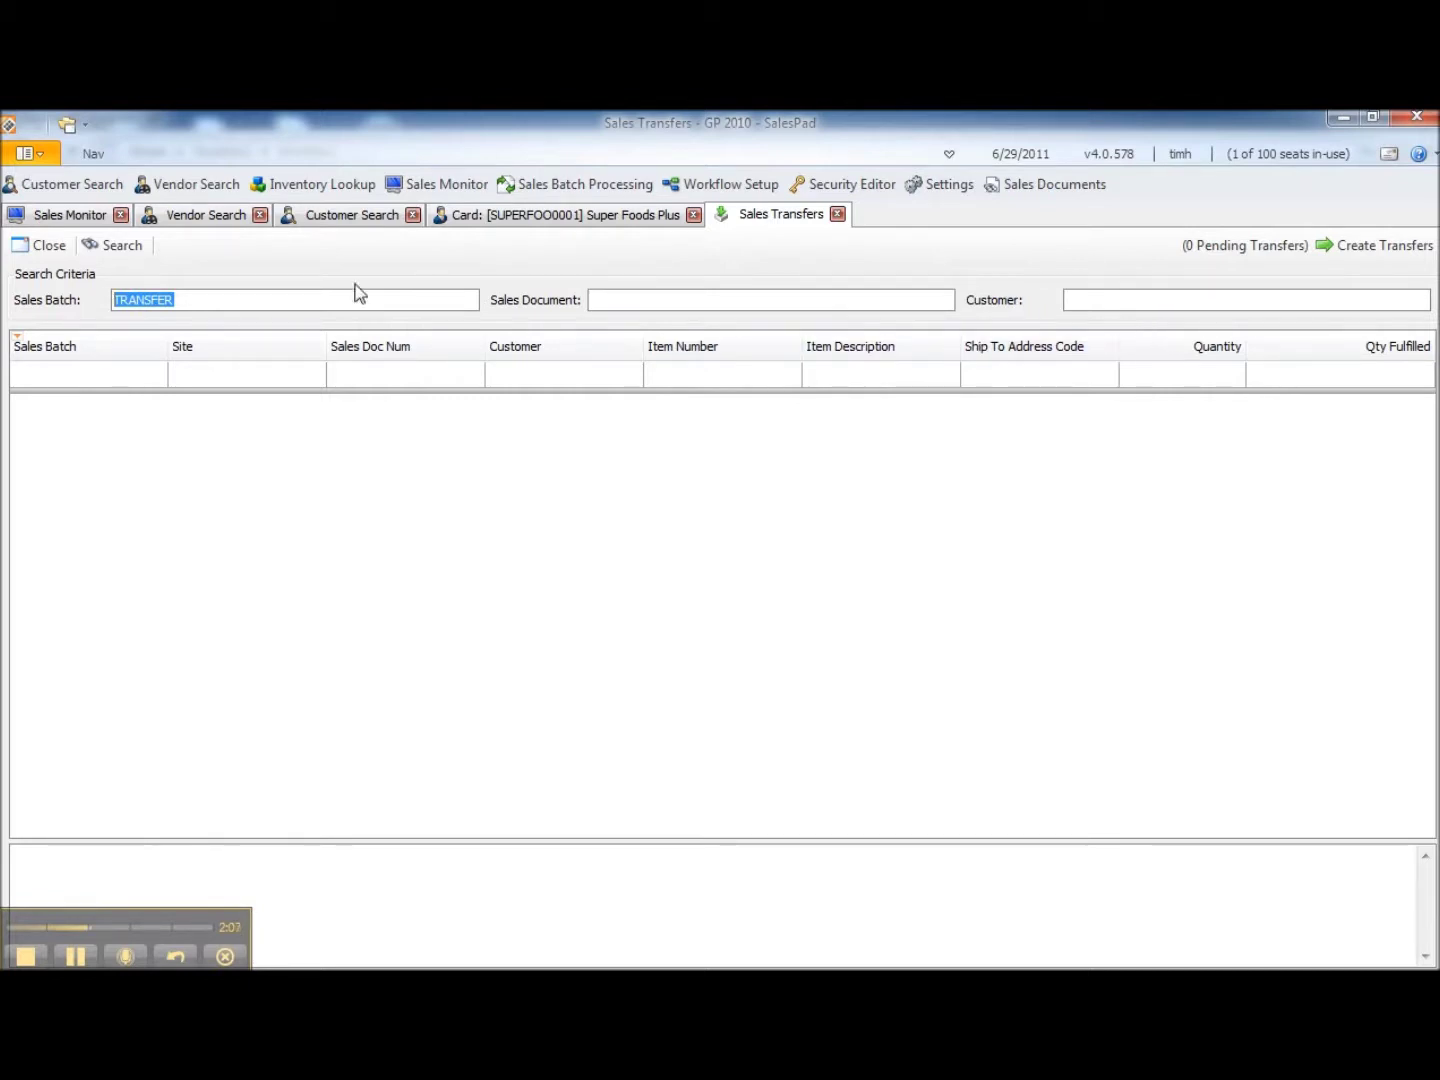
- Create an inventory transfer from T1014's pending TRANSFER-batch lines and confirm none remain
left_click(140, 249)
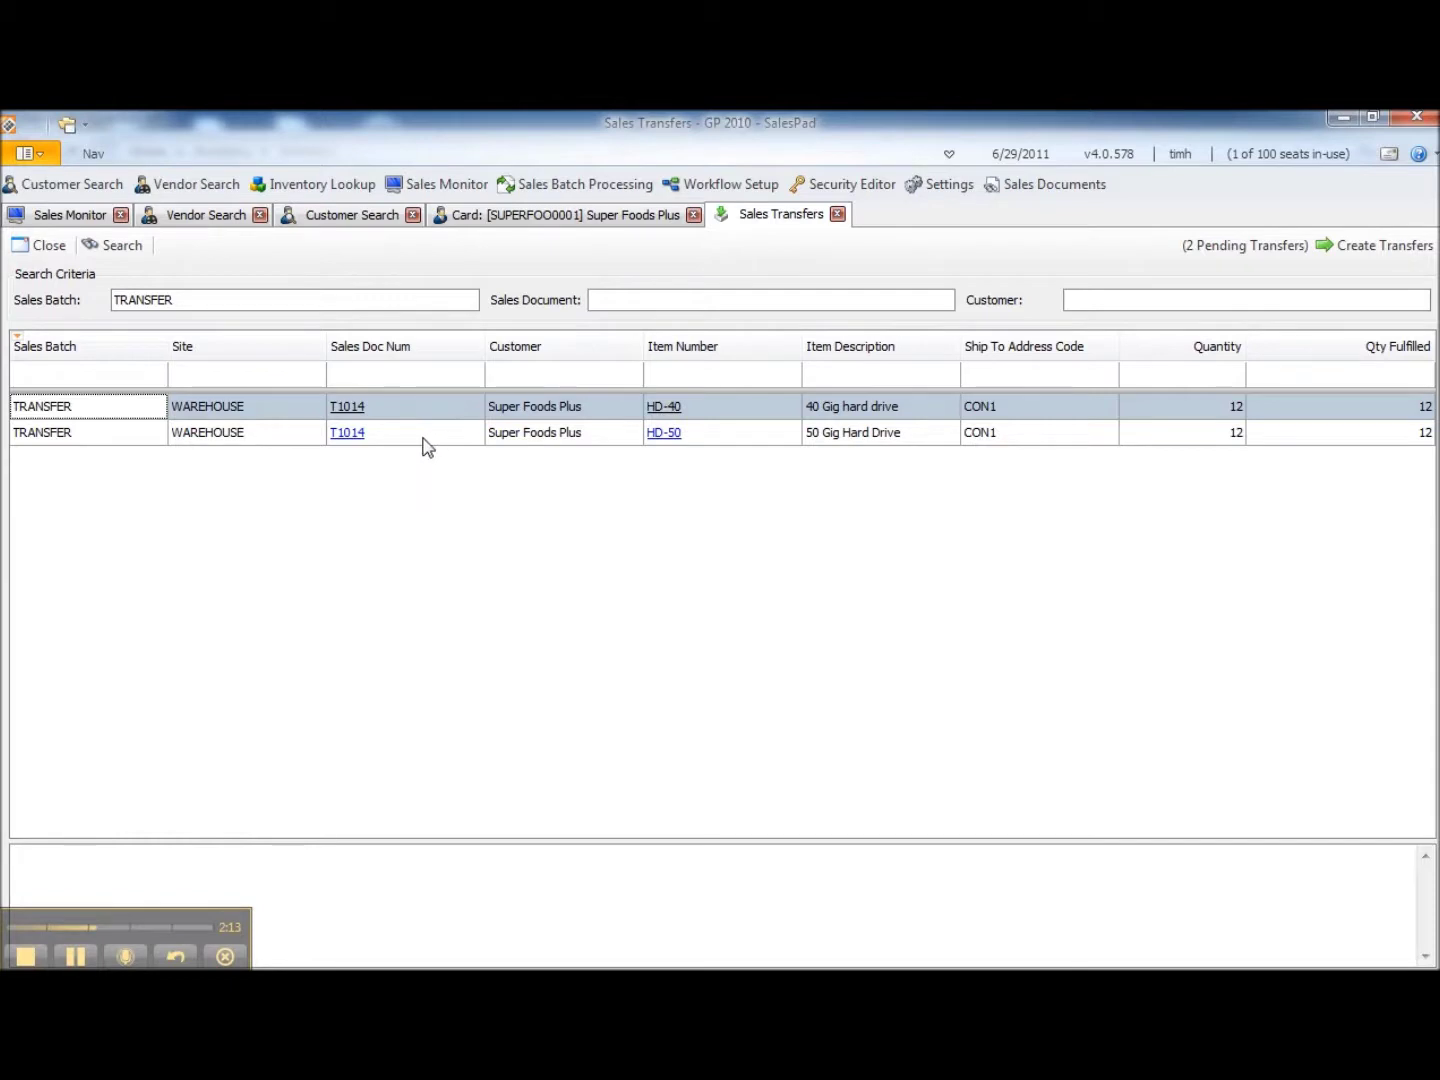
left_click(1372, 248)
left_click(801, 628)
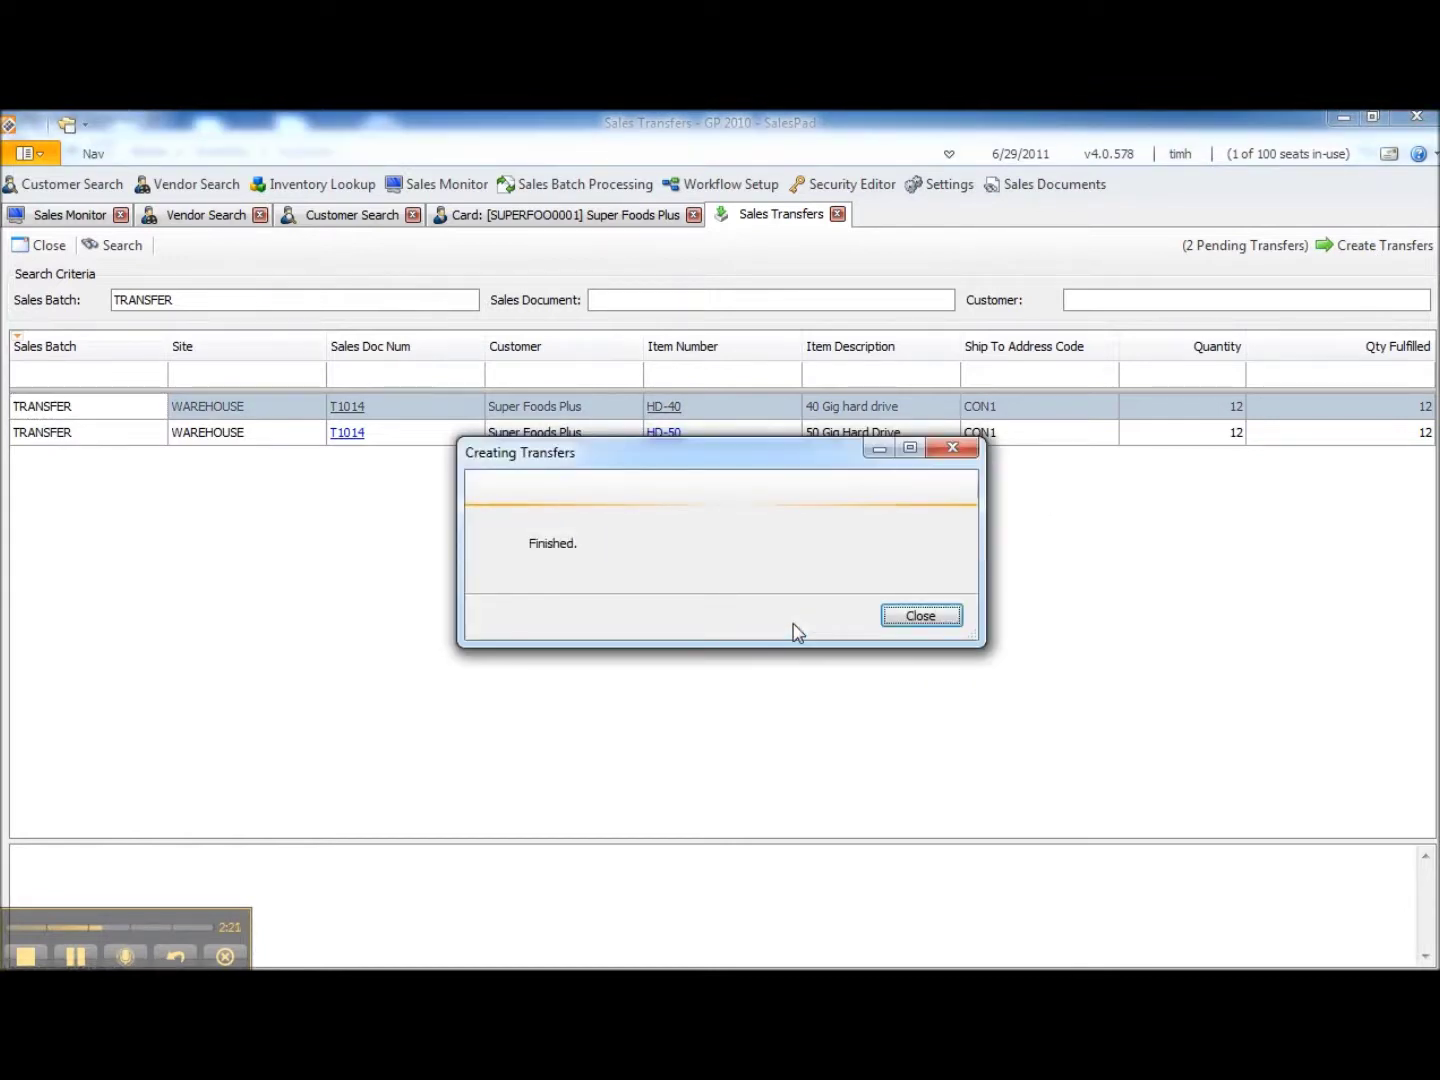
left_click(948, 618)
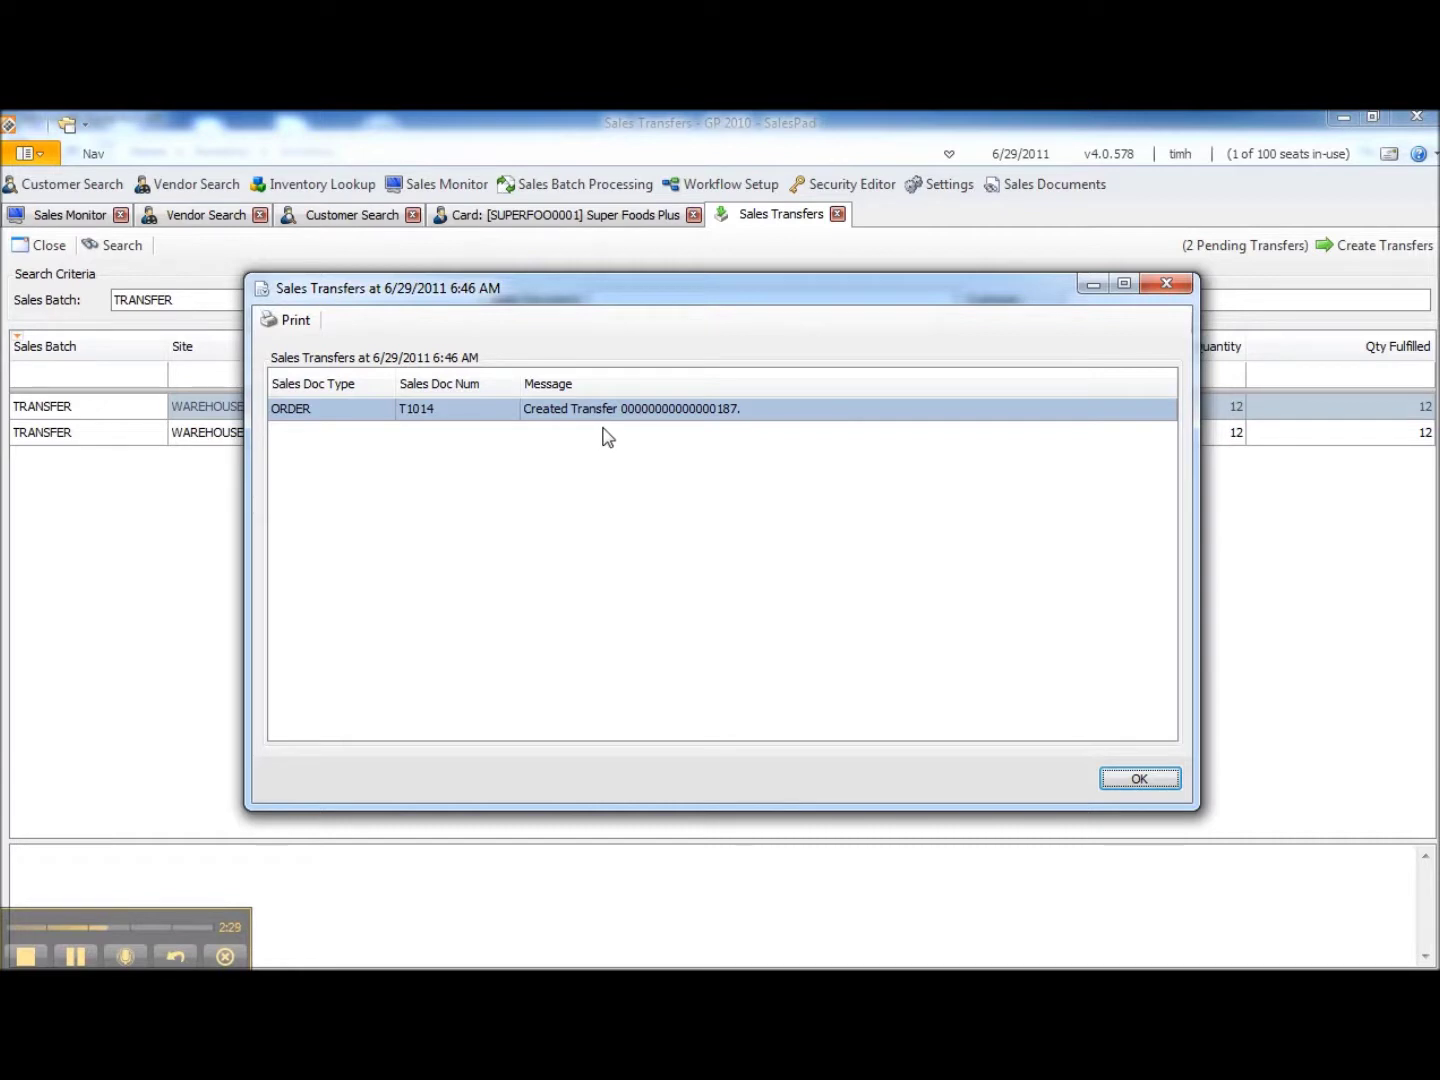
left_click(1129, 780)
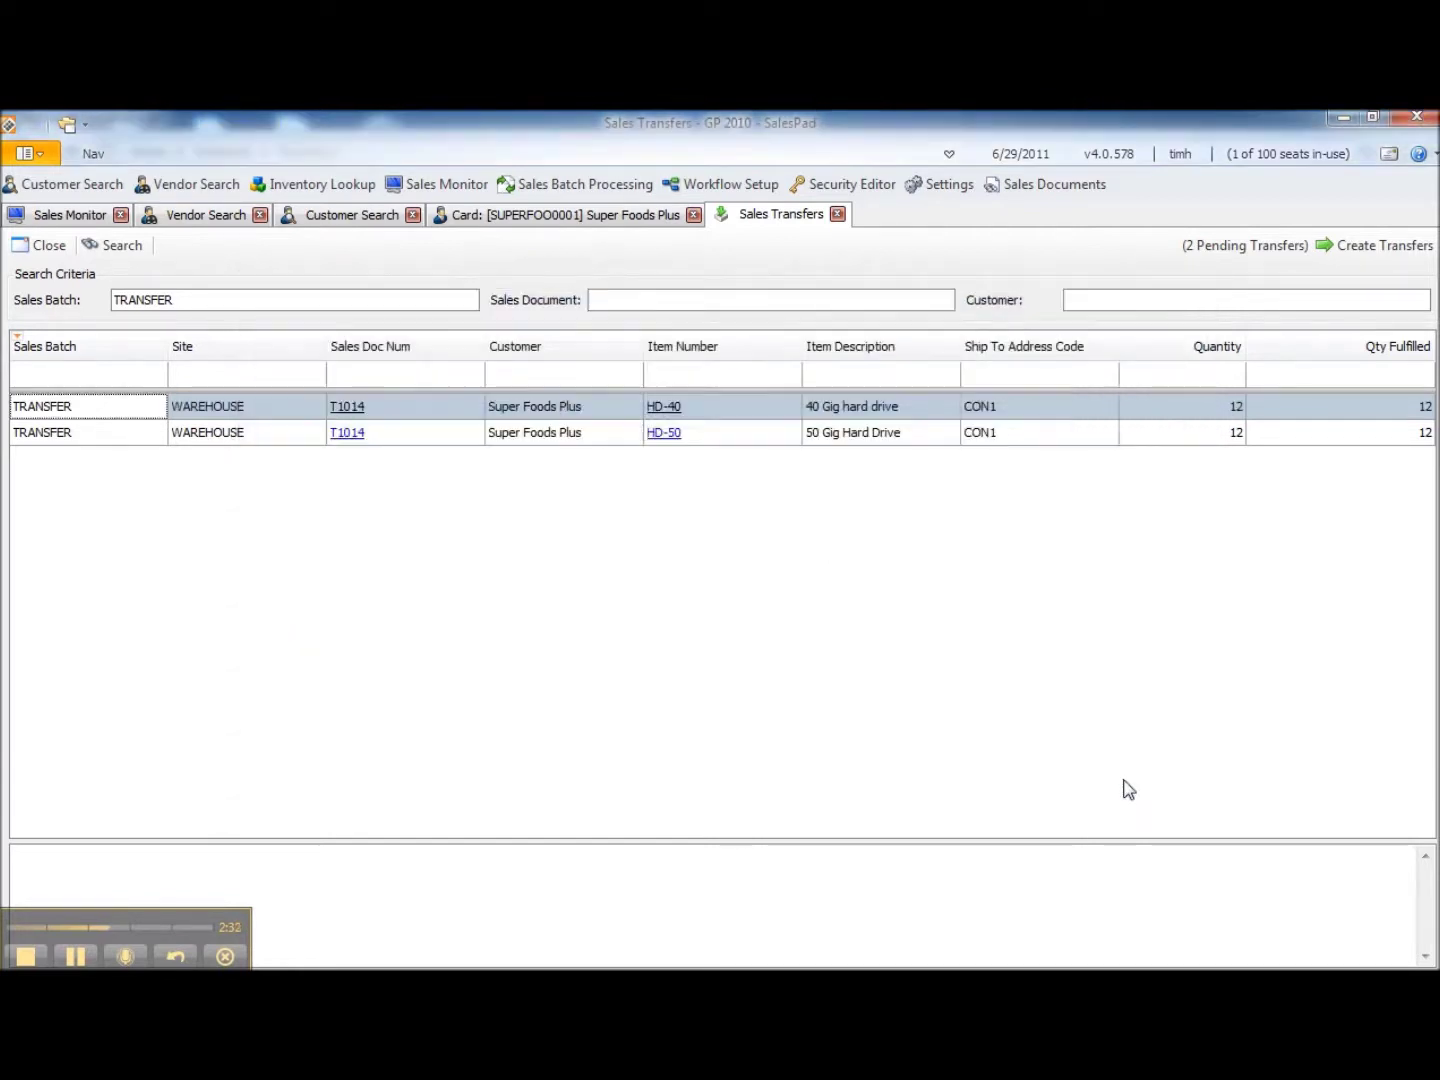
left_click(125, 248)
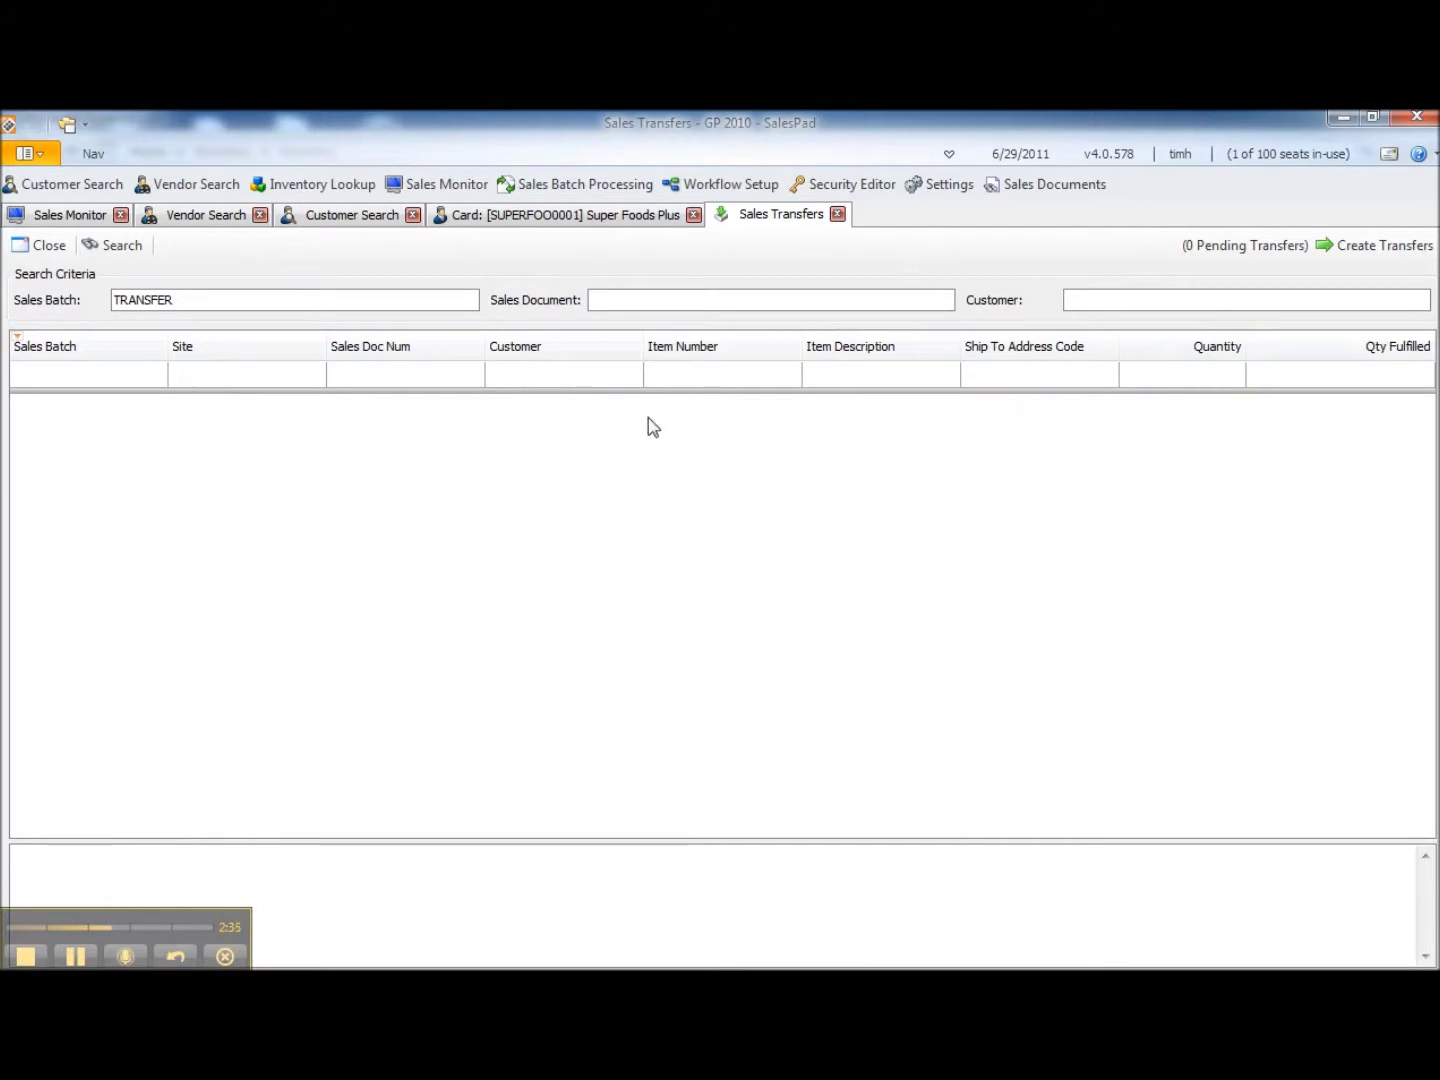
left_click(516, 221)
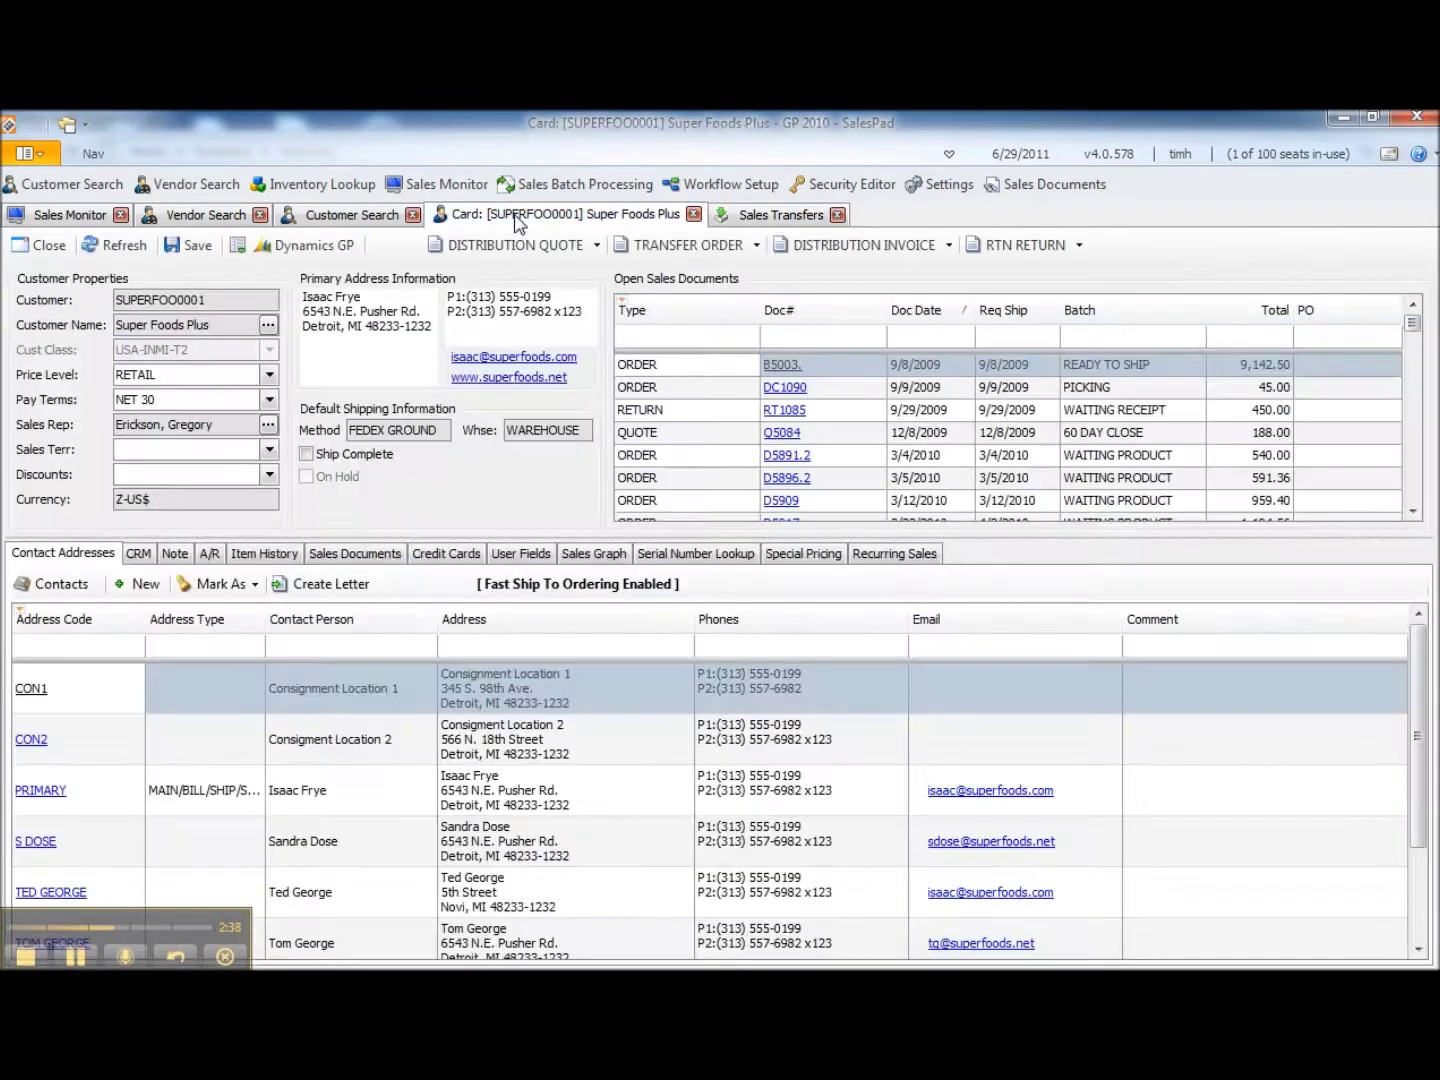
- Filter the customer's sales documents by 't' to confirm T1014 is Void, then switch to Dynamics GP
left_click(371, 555)
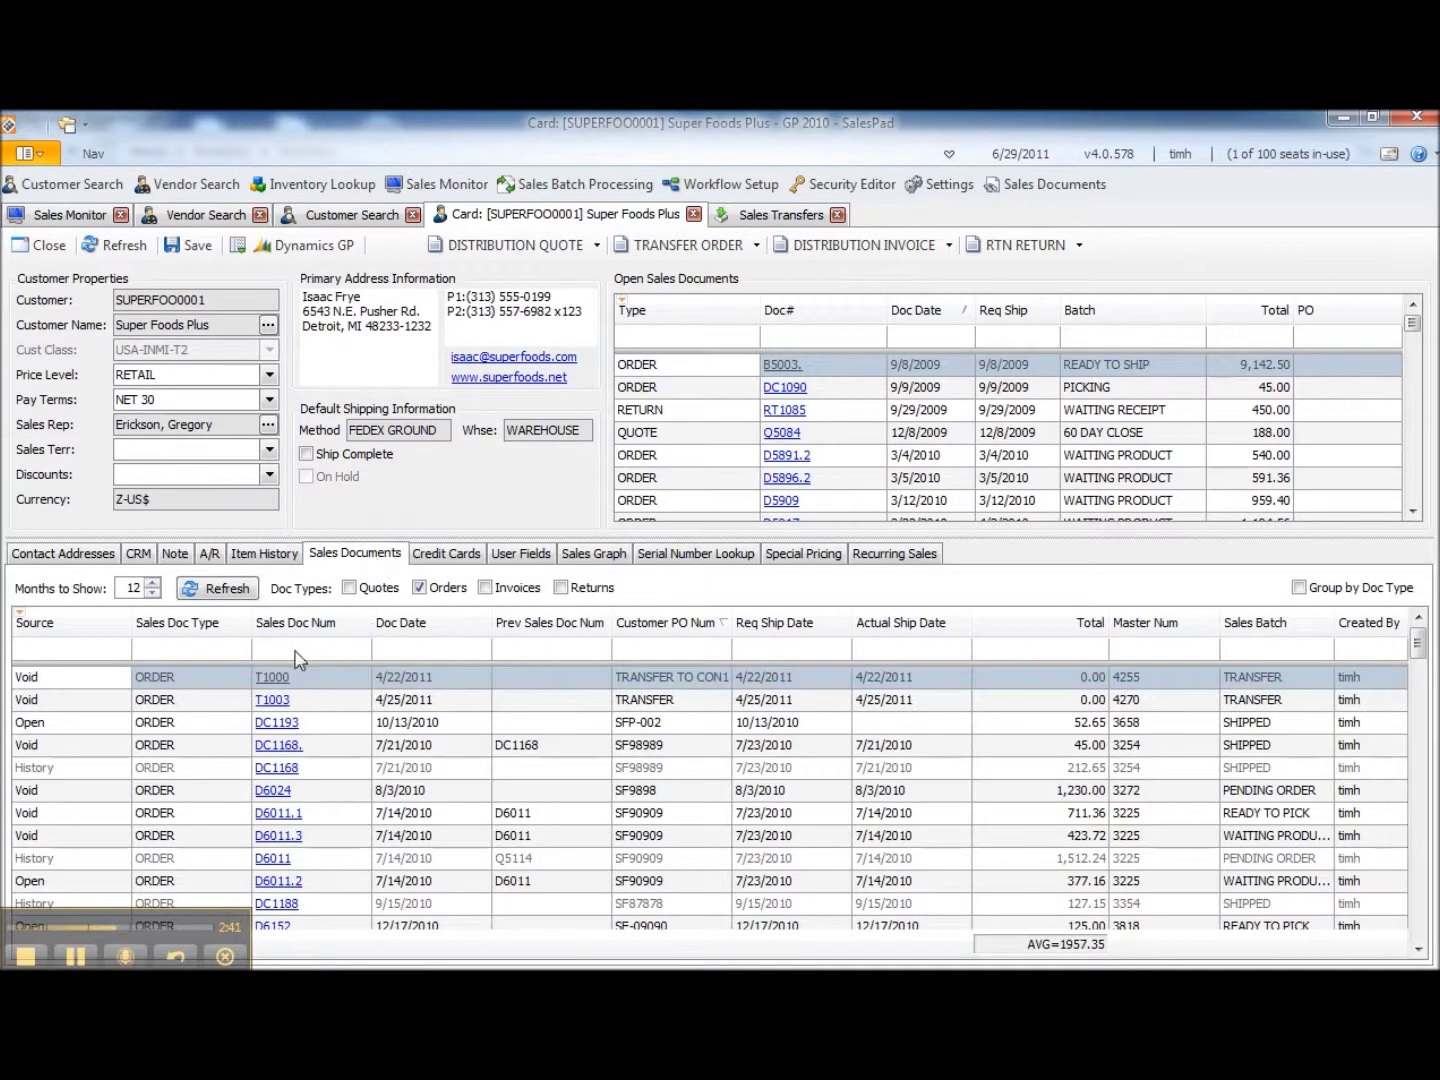
left_click(296, 650)
type("t")
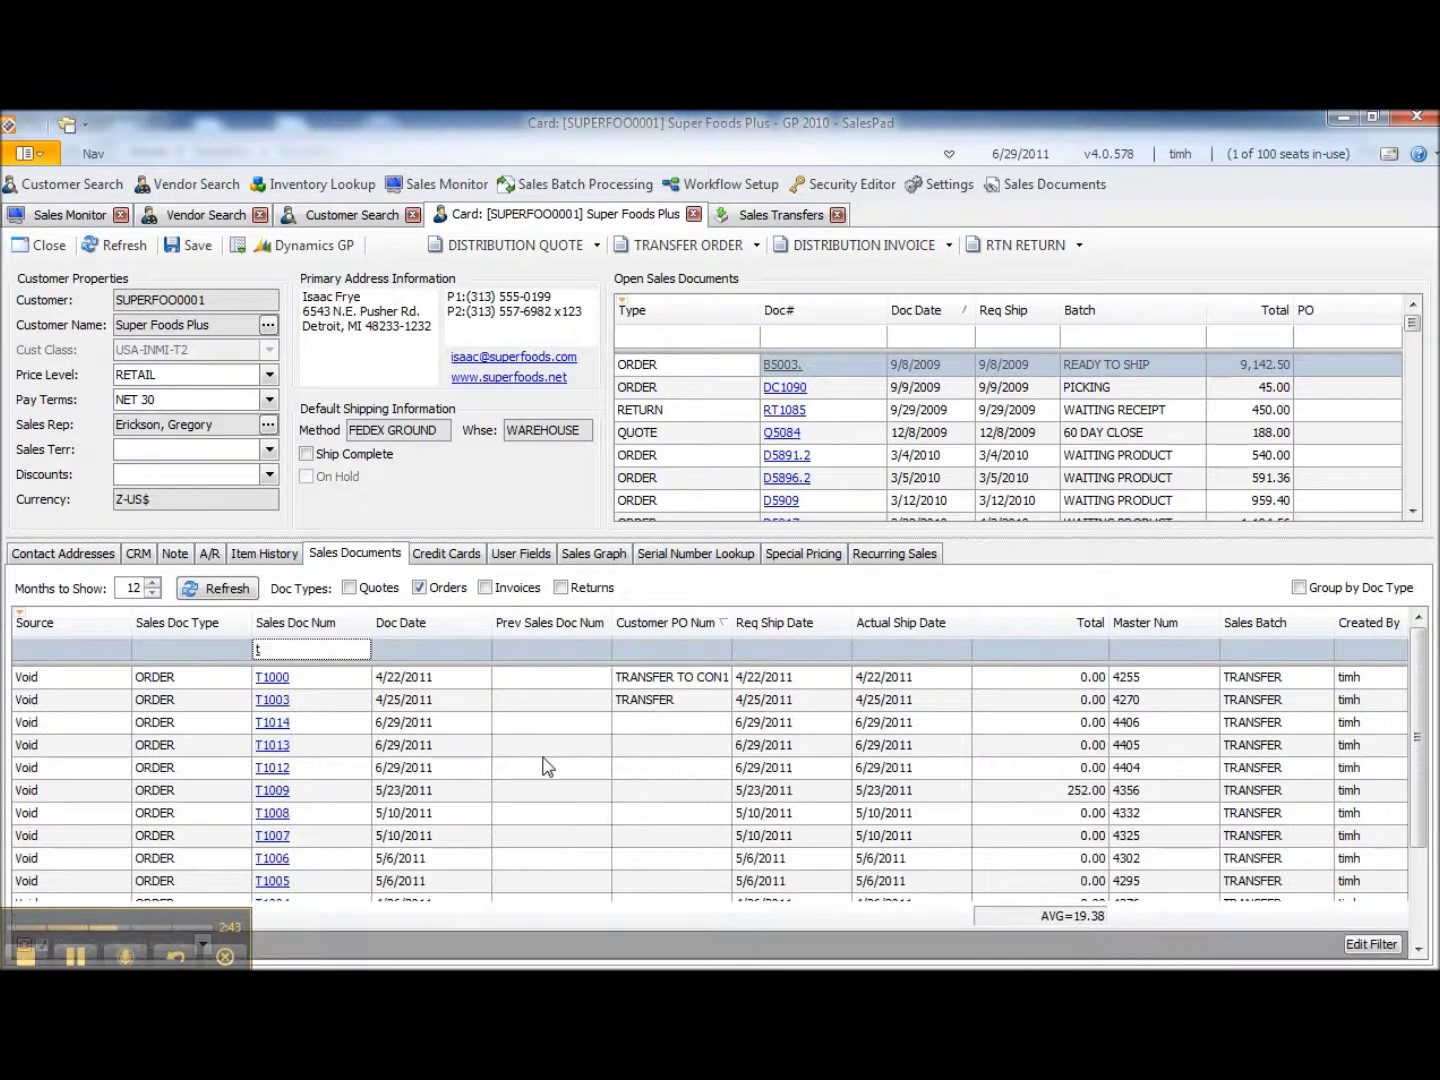
scroll(1422, 734, "down", 1)
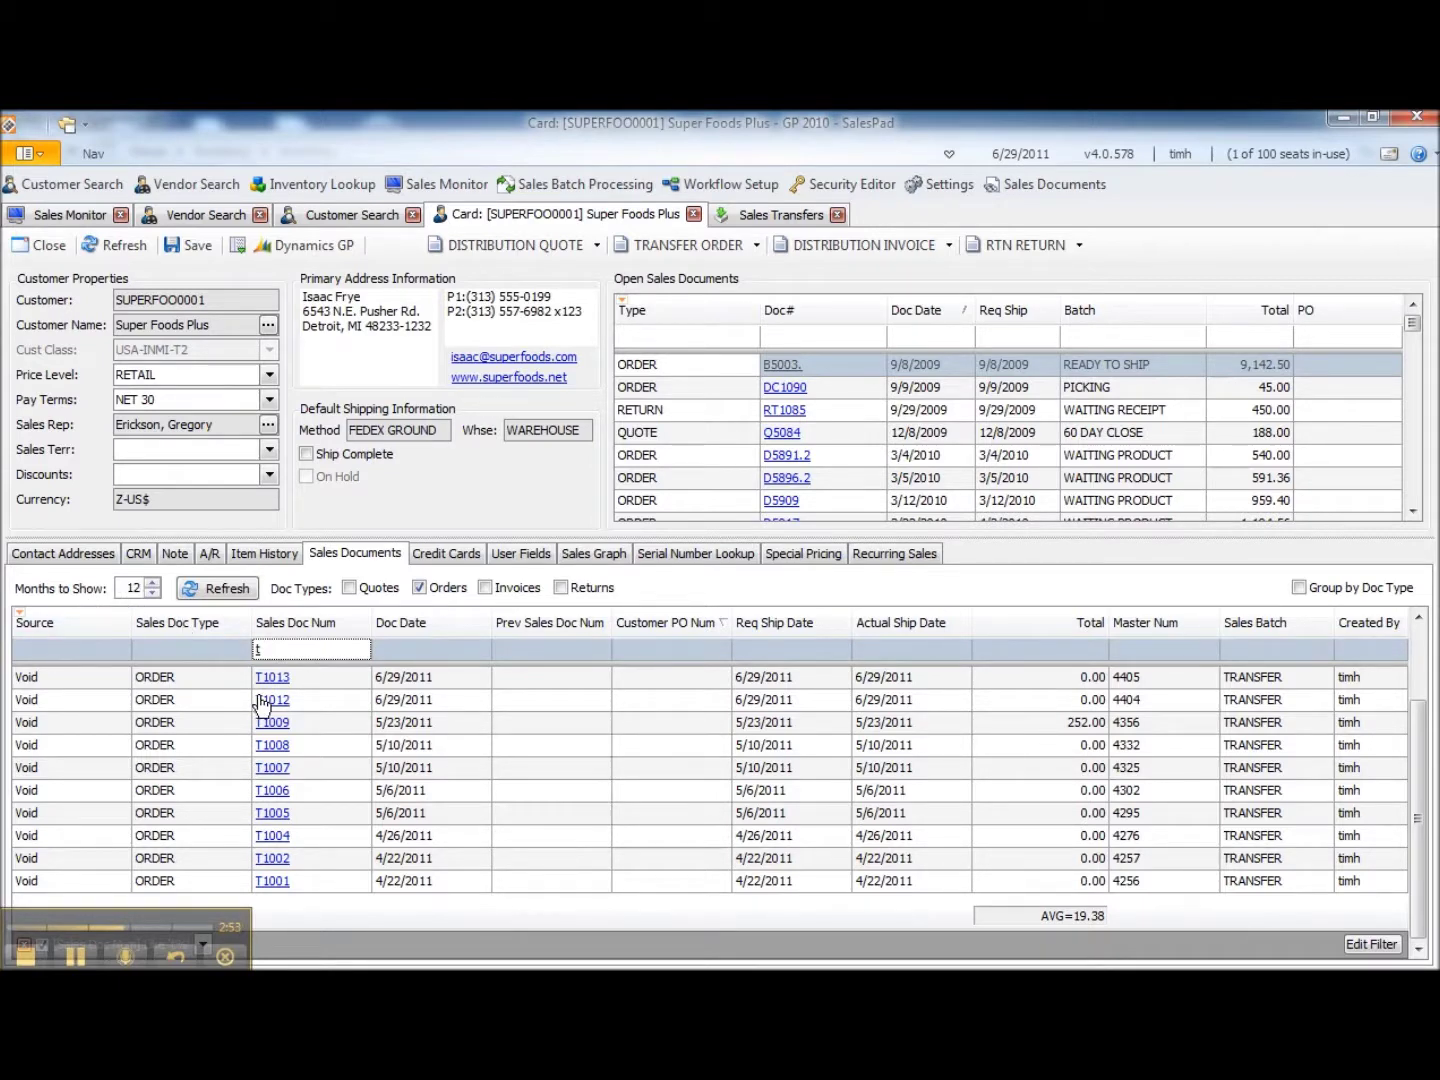
left_click(65, 554)
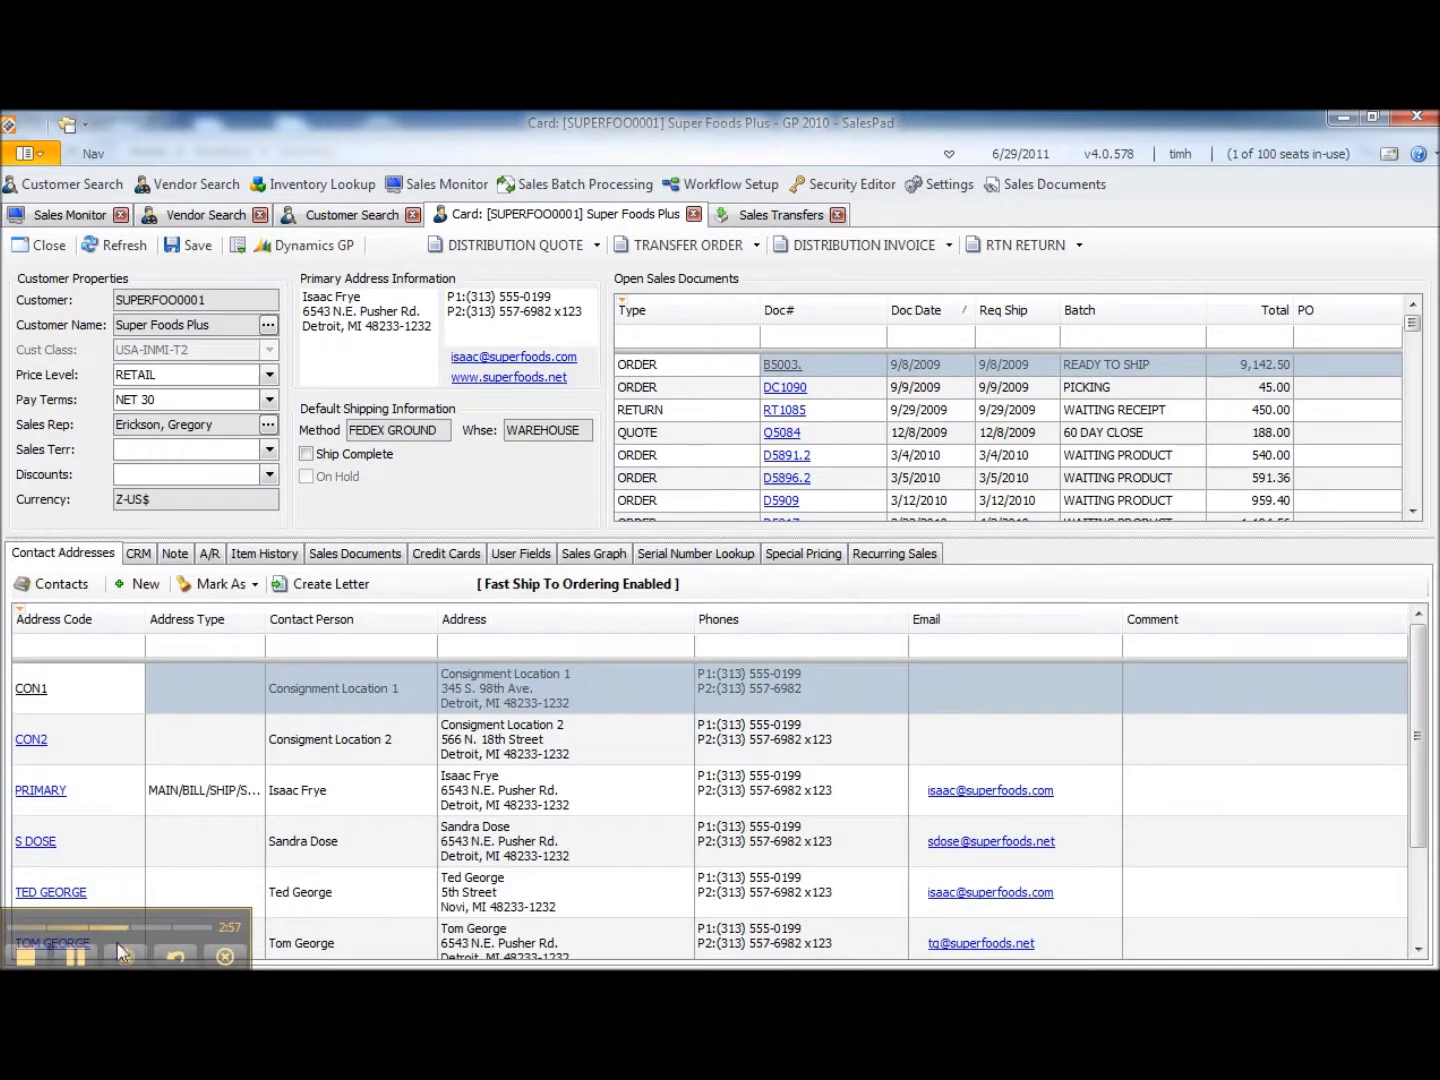
key("alt+Tab")
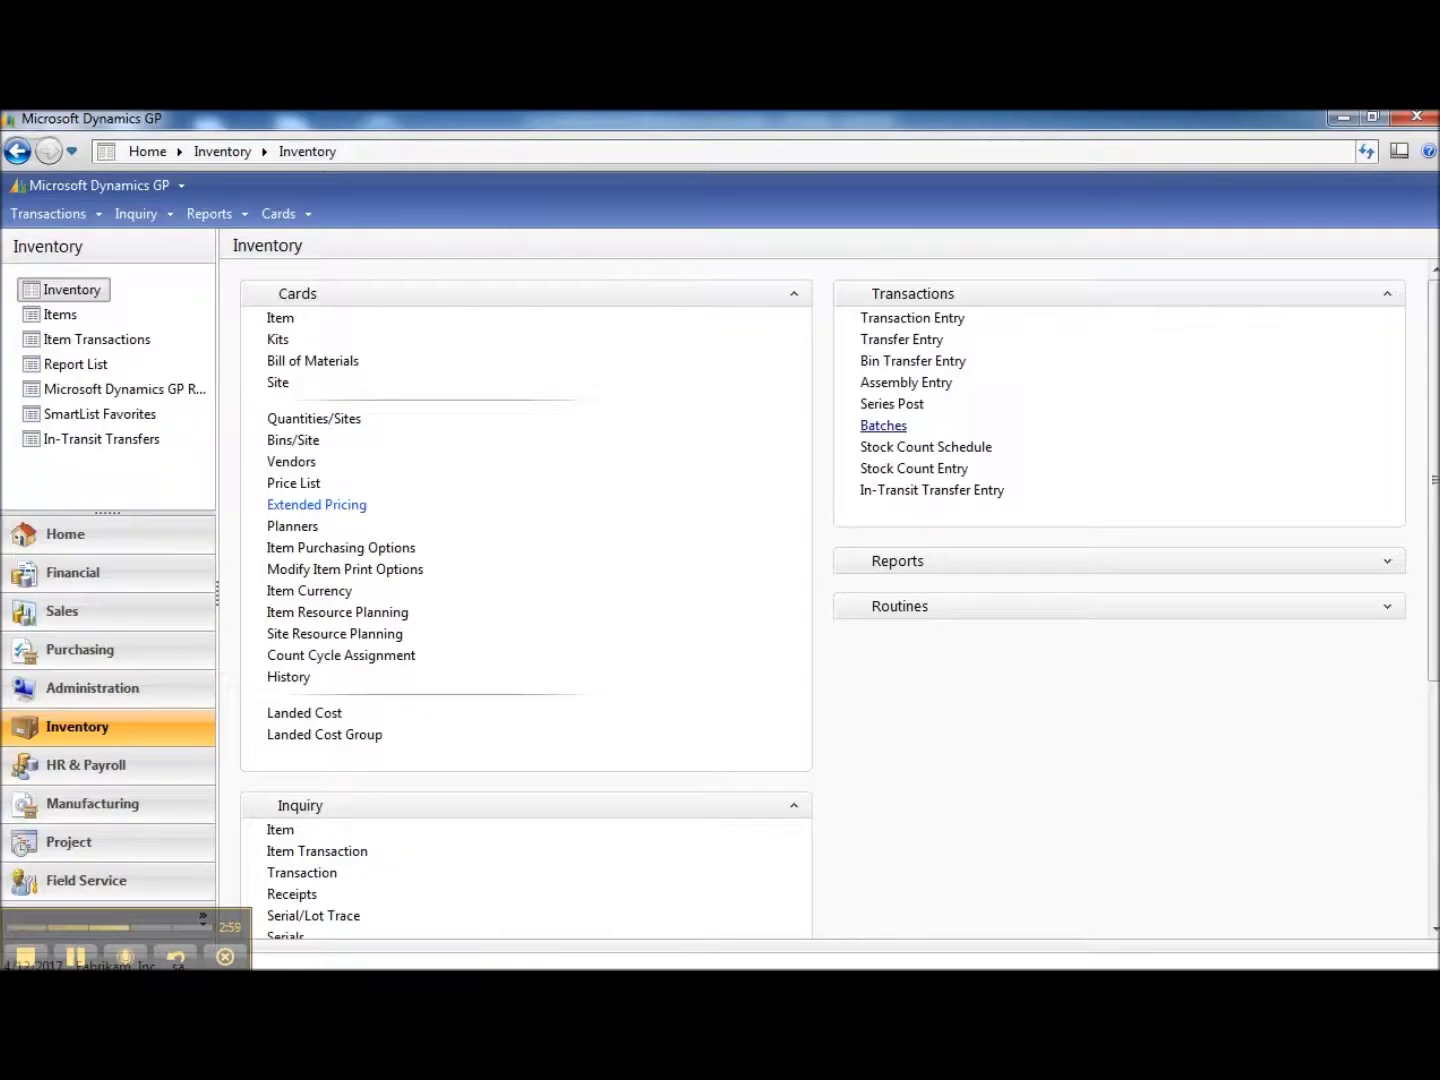
- Look up inventory batch IDs to find the SALESPAD Transfer Entry batch, status Available
left_click(879, 427)
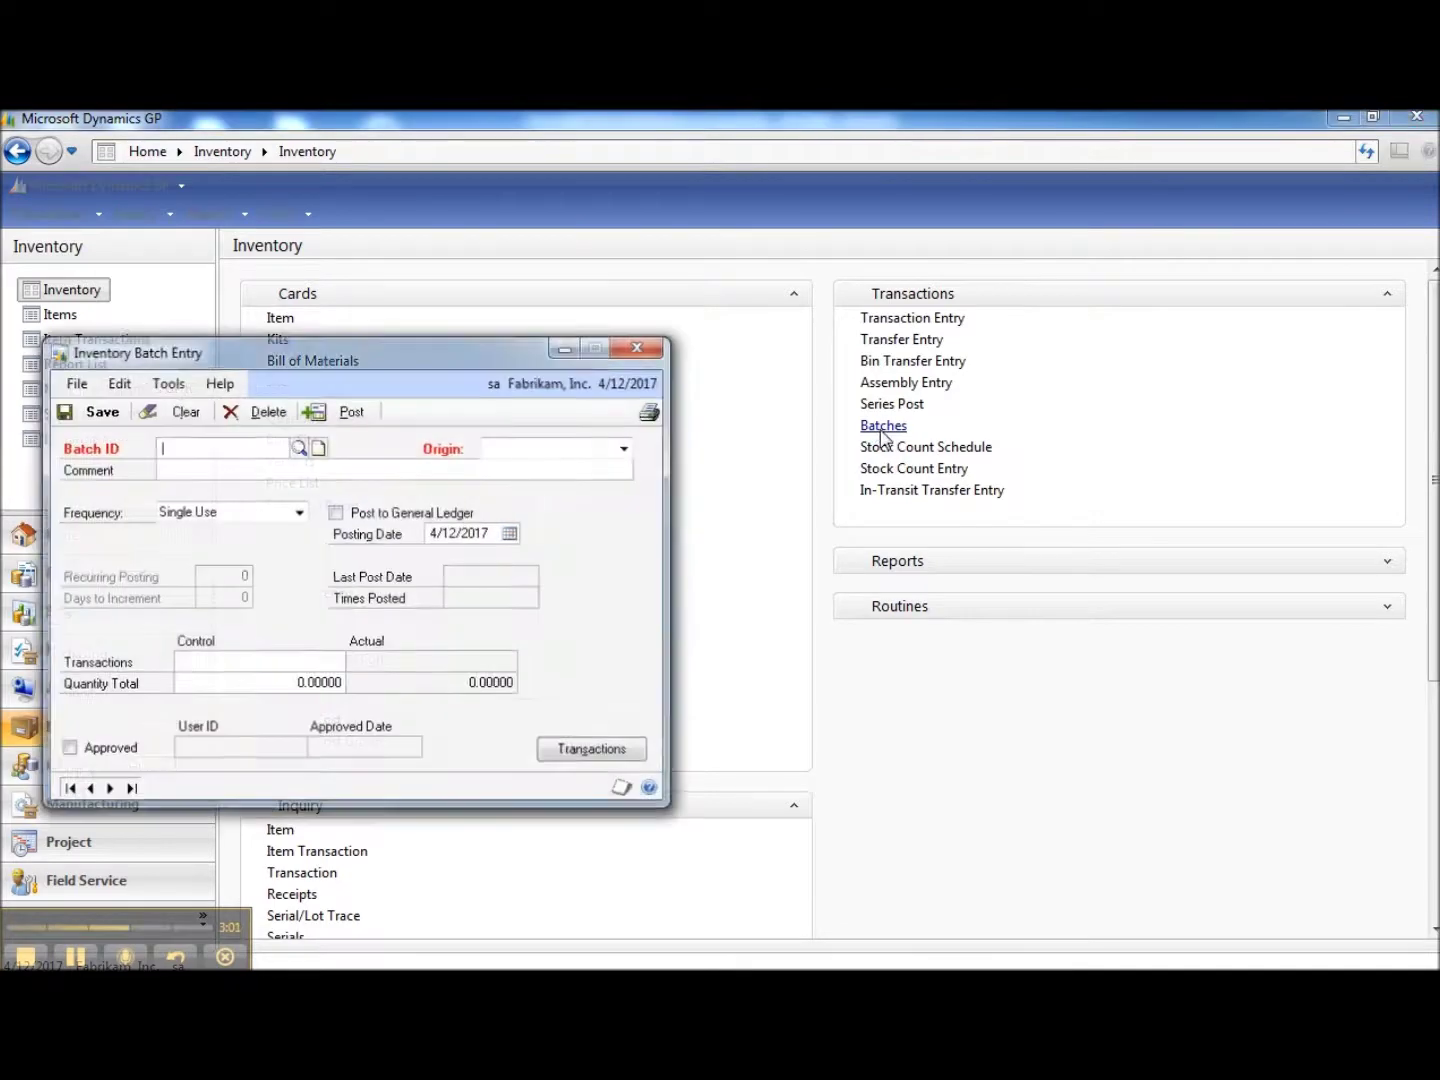
left_click(299, 448)
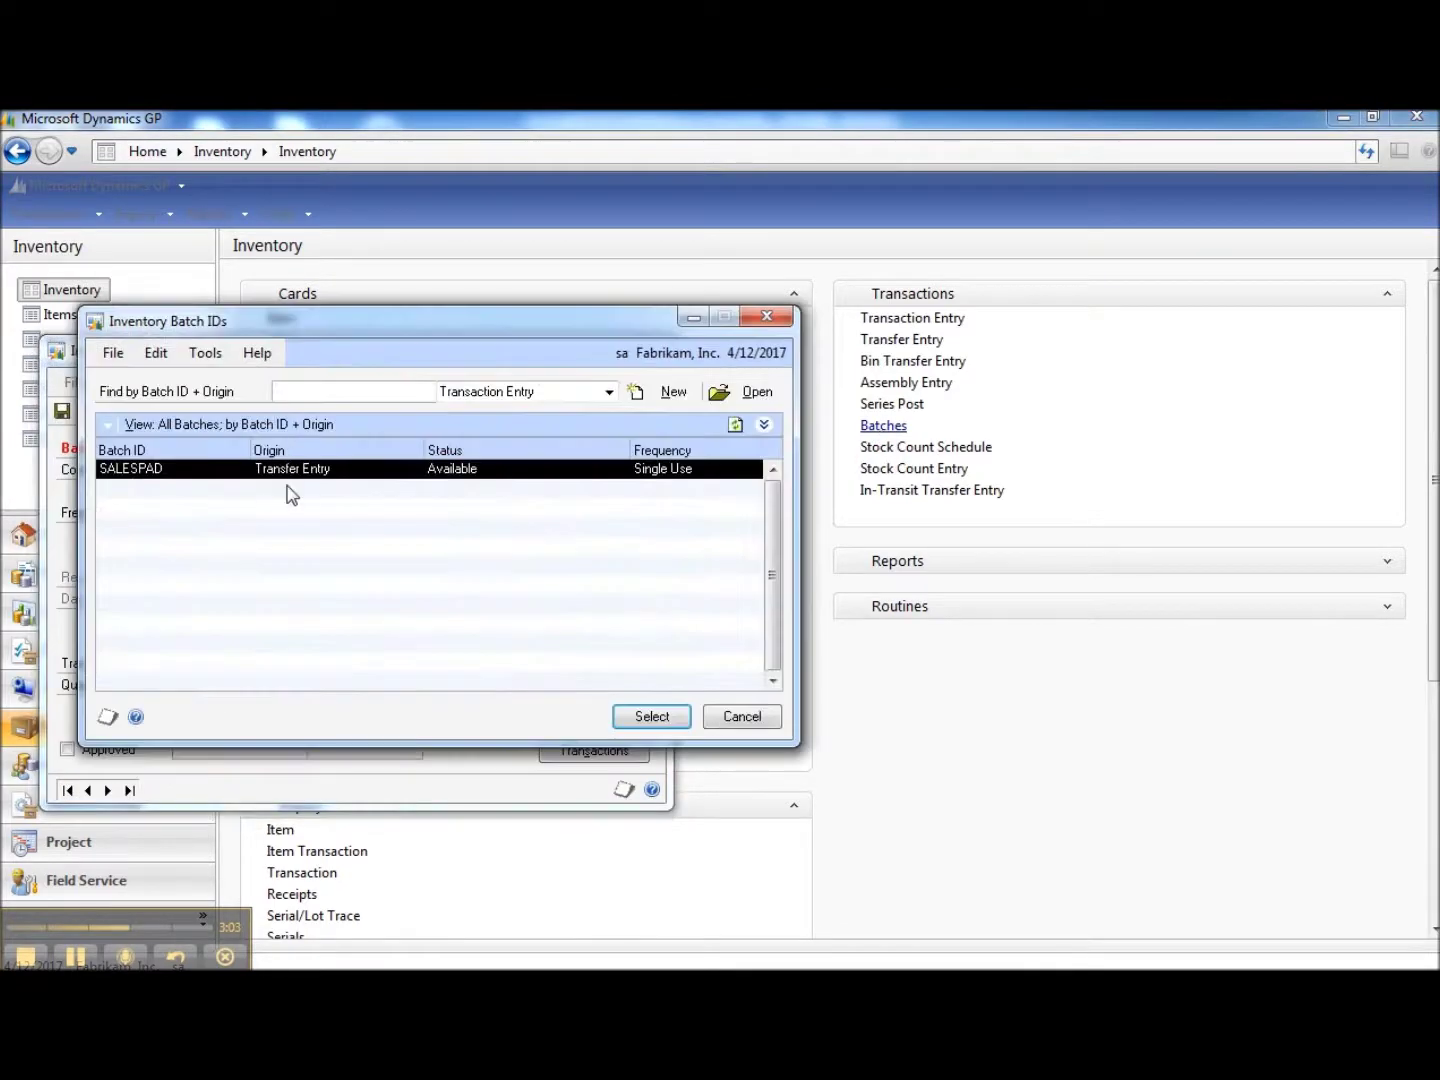